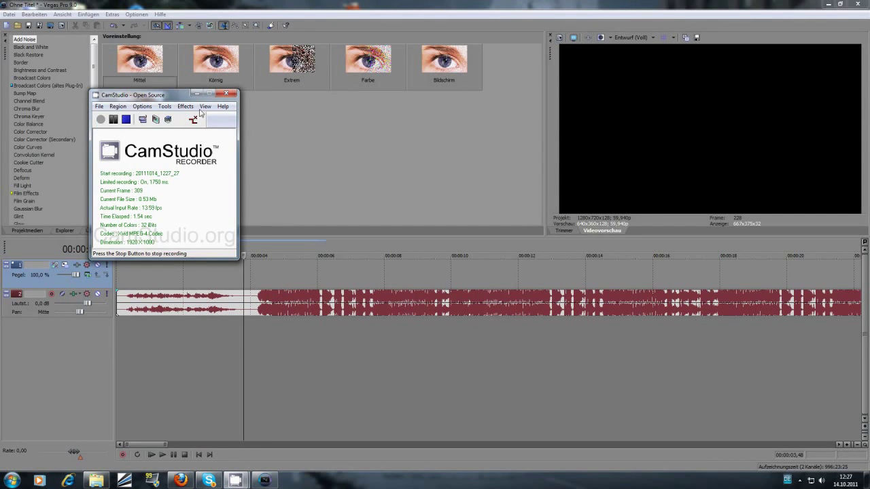
left_click(195, 93)
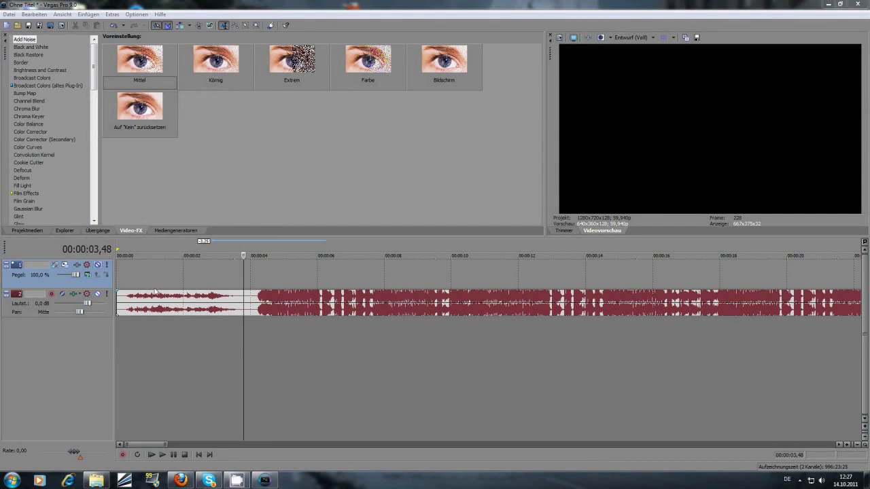
left_click(211, 331)
scroll(211, 330, "down", 2)
scroll(211, 331, "up", 3)
scroll(212, 331, "down", 3)
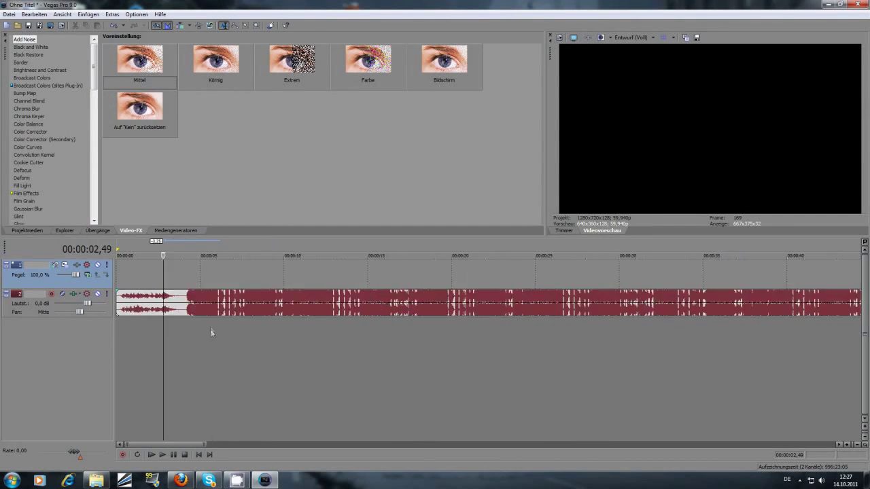
scroll(197, 323, "up", 5)
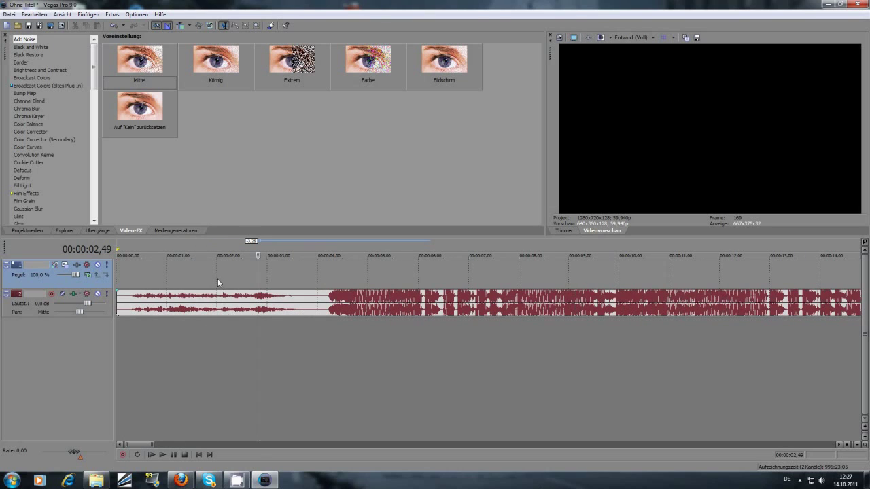
left_click_drag(278, 325, 350, 347)
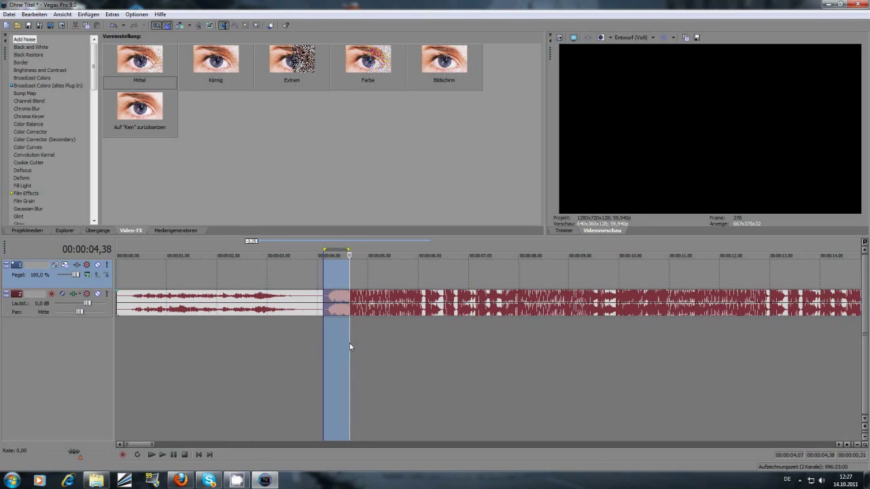
key("Delete")
left_click(294, 353)
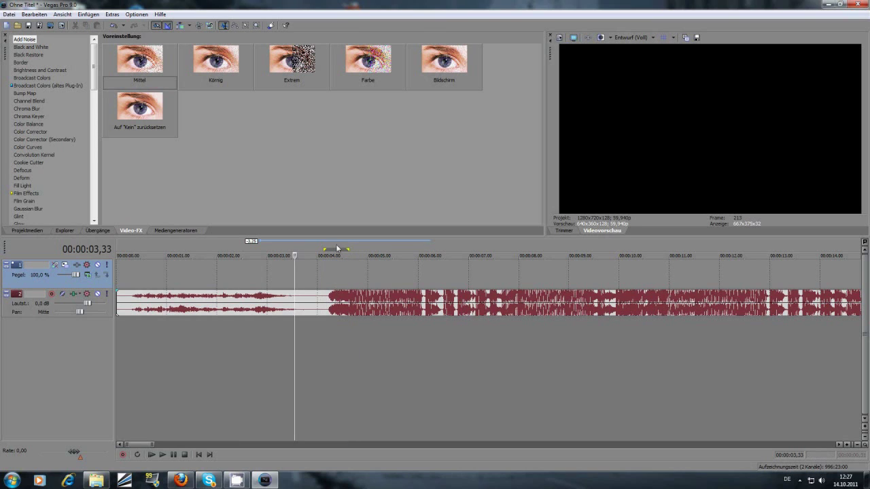
left_click_drag(285, 250, 243, 251)
Insert the awpdddddd2 clip from the SUPERHELD footage folder on the video track at 00:00:03,39.
left_click(299, 273)
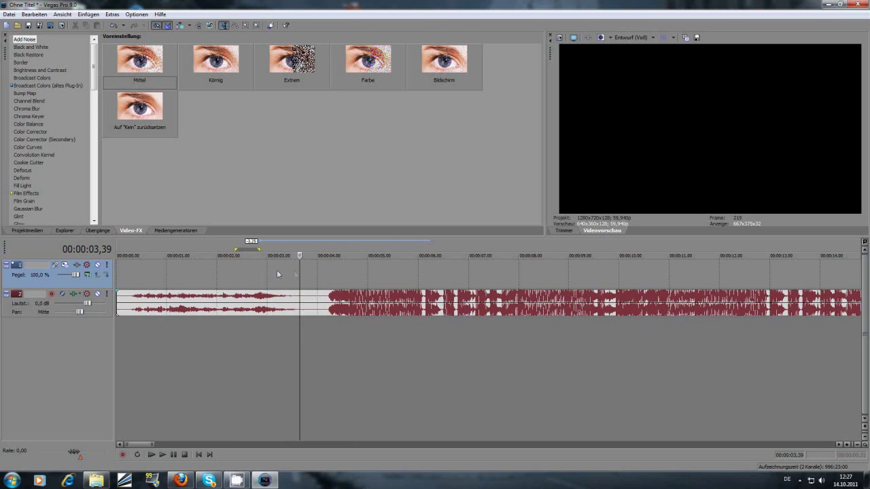
scroll(267, 286, "down", 2)
left_click(9, 14)
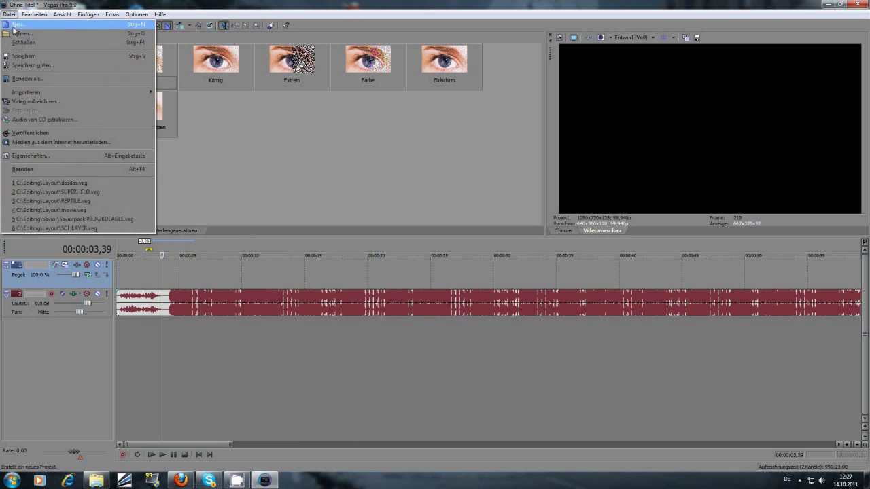
left_click(28, 34)
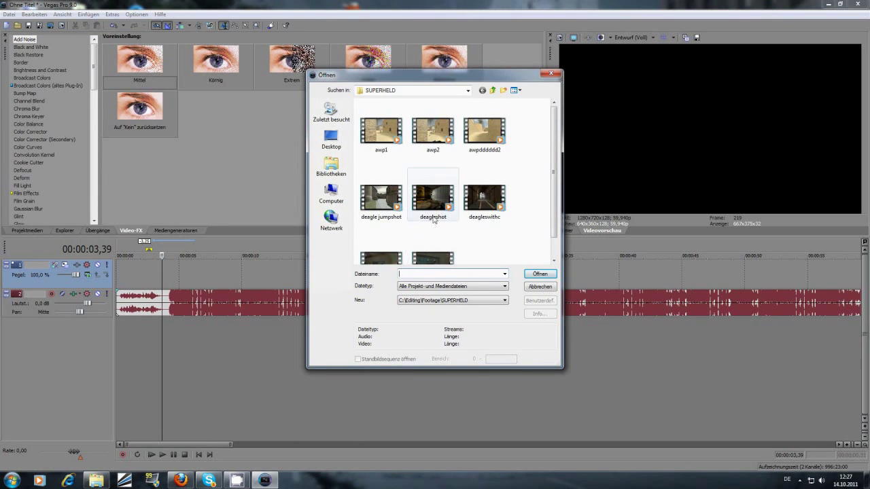
left_click(433, 199)
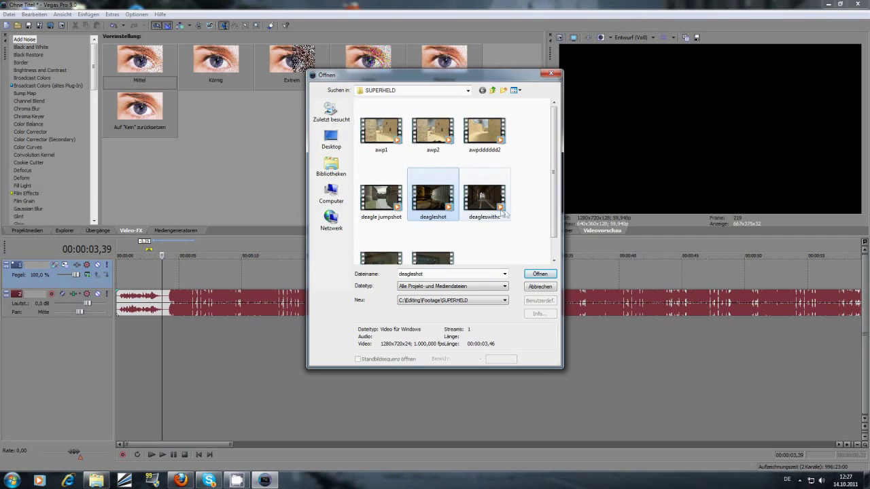
left_click(484, 198)
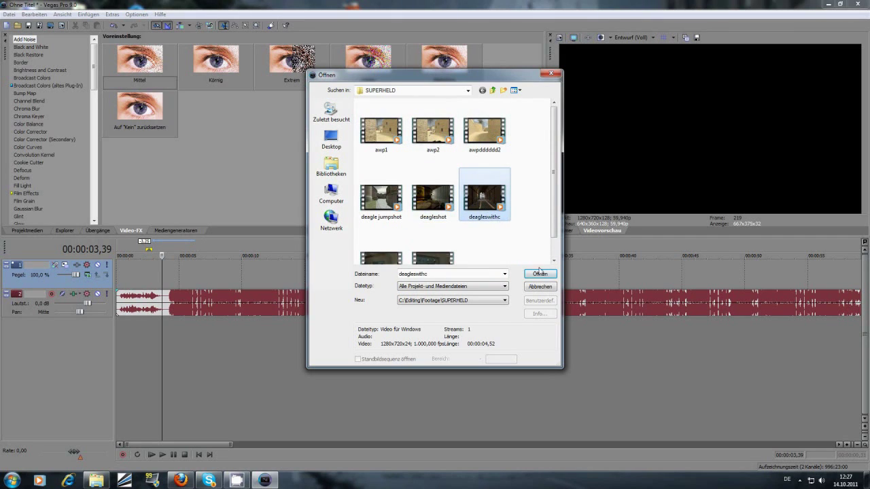
scroll(421, 231, "down", 1)
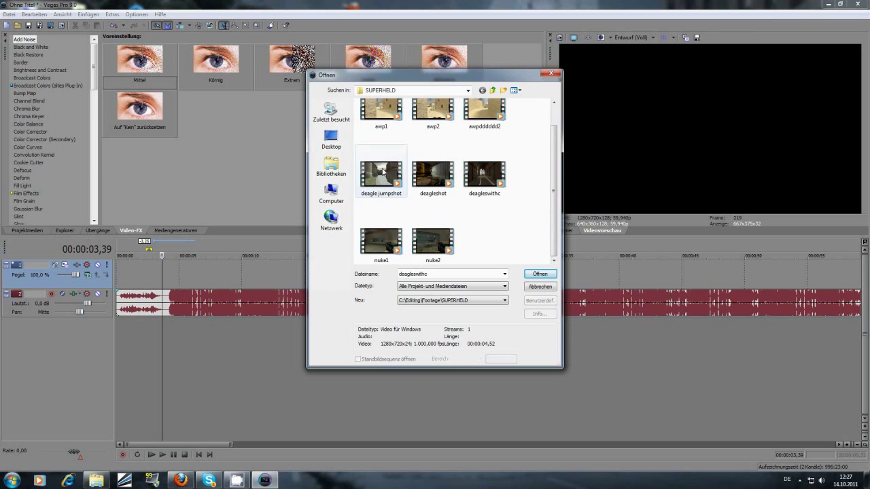
left_click(479, 117)
left_click(535, 274)
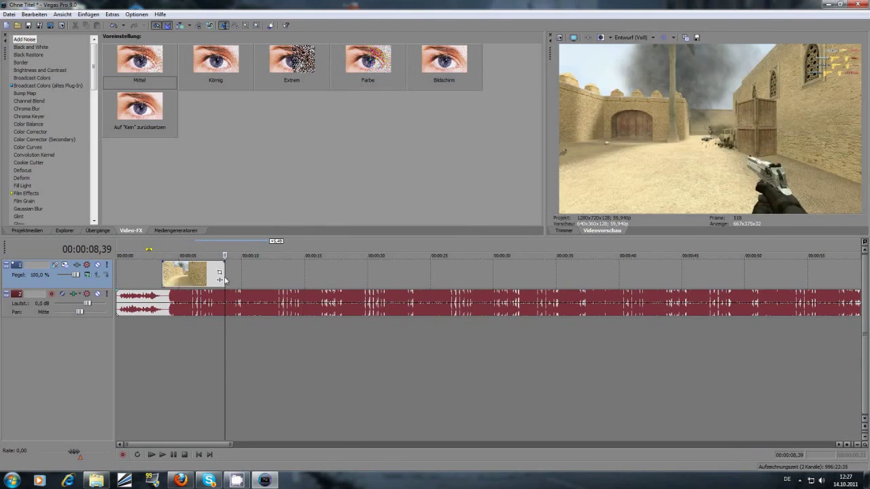
Split the awpdddddd2 clip and delete the surplus, keeping a short piece that starts just before the music's loud section.
left_click(201, 279)
scroll(246, 282, "up", 3)
scroll(245, 284, "up", 1)
left_click_drag(490, 282, 339, 278)
key("s")
left_click(439, 280)
key("Delete")
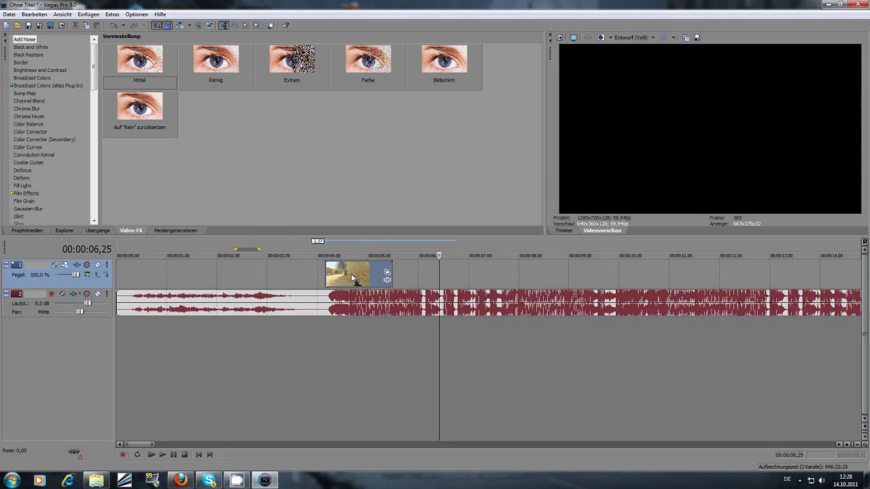
Add a velocity envelope (Geschwindigkeit) to the trimmed video clip.
left_click(338, 277)
scroll(337, 277, "up", 3)
right_click(510, 277)
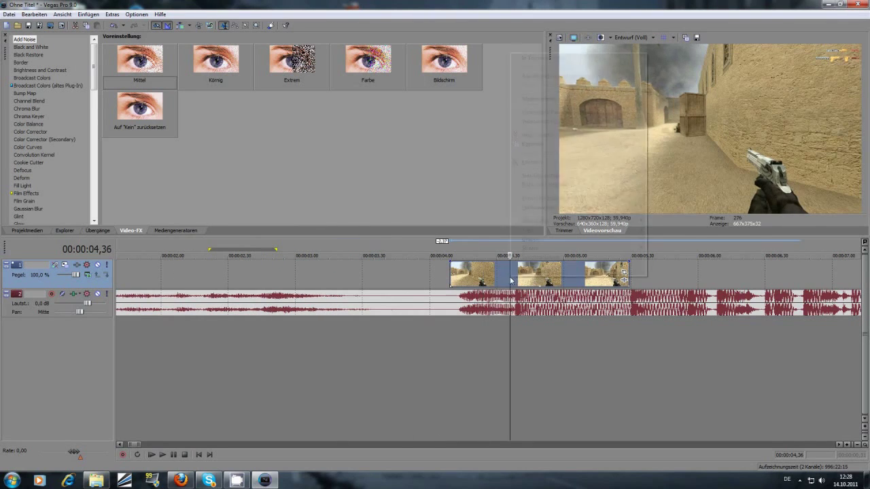
mouse_move(536, 207)
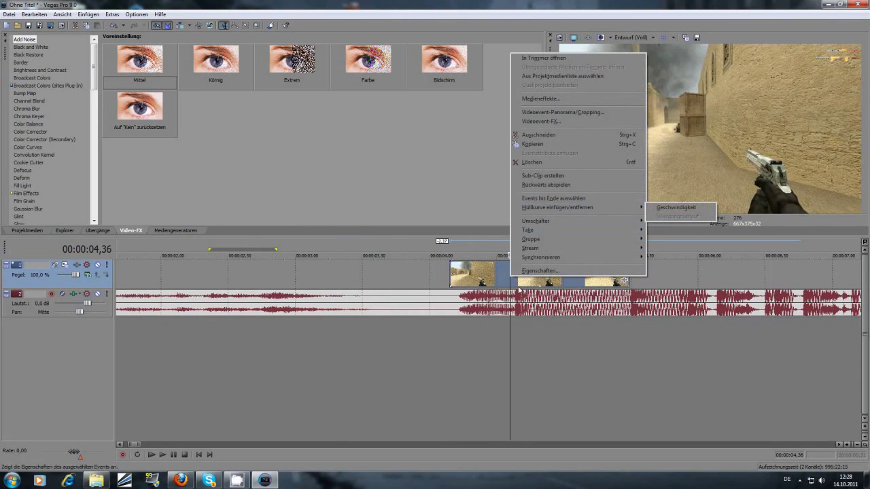
left_click(676, 207)
Place a timeline marker at 00:00:04,38, on the beat in the music.
key("Right")
key("Right")
key("Right")
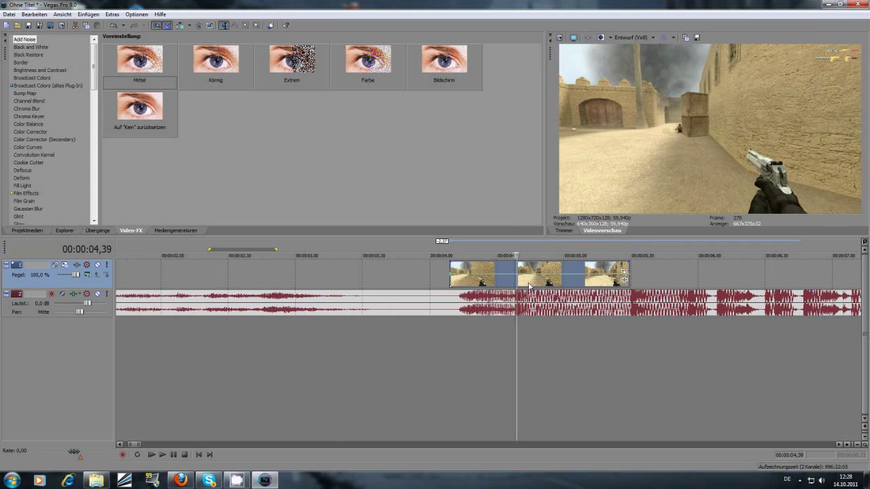
key("Left")
key("m")
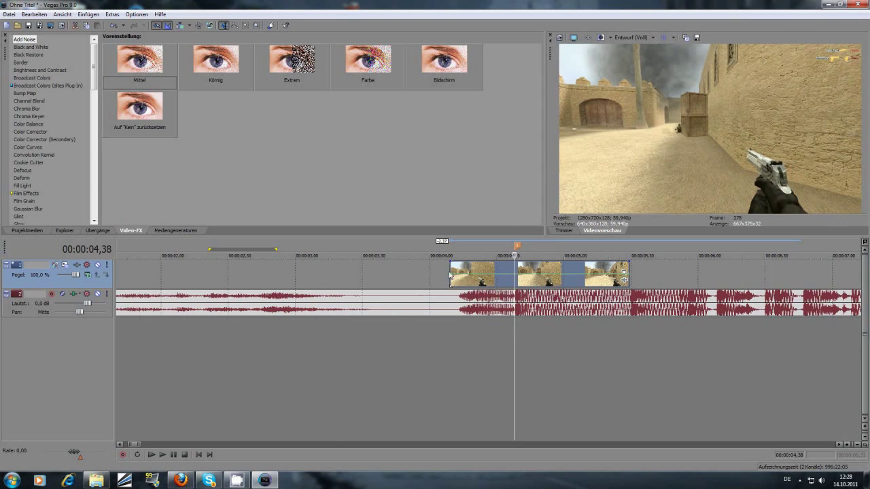
Lower the clip's velocity envelope slightly, then add a point at the 00:00:04,38 marker and raise it to 300 %.
left_click_drag(450, 274, 450, 279)
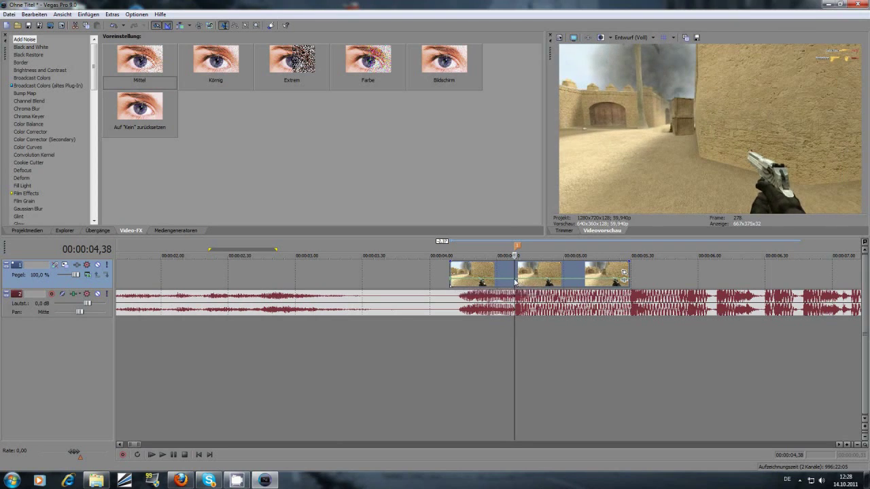
double_click(514, 279)
left_click_drag(514, 279, 514, 257)
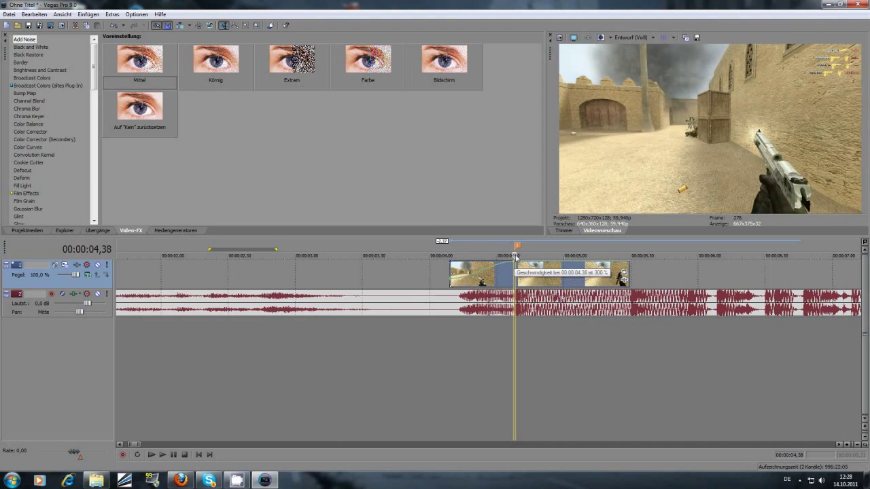
Drop the velocity right after the 00:00:04,38 marker to about 31 % and play back the speed change.
scroll(509, 272, "up", 3)
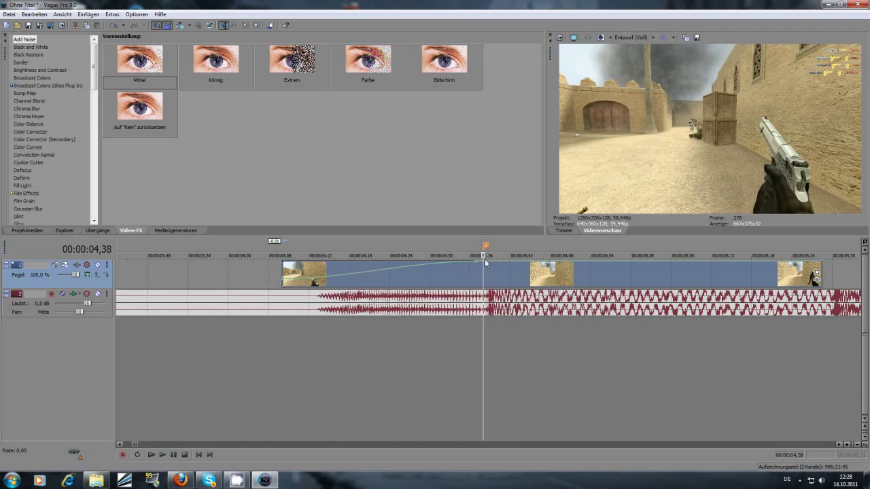
left_click_drag(484, 259, 483, 281)
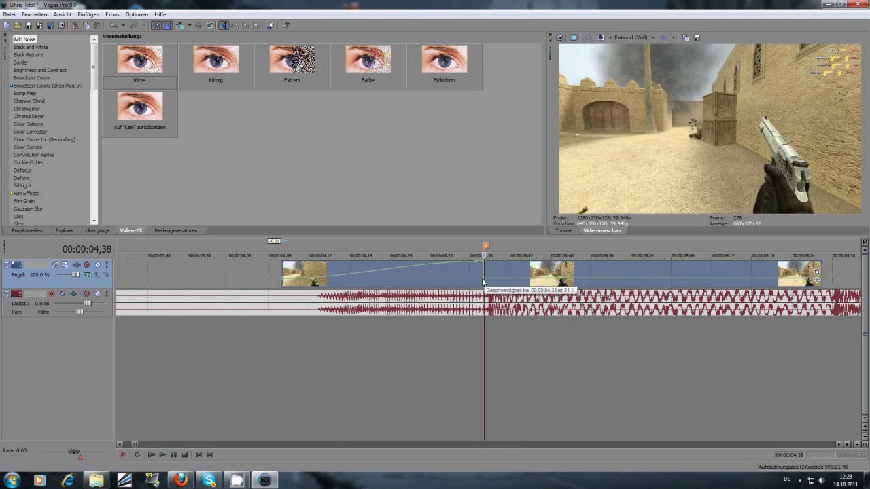
left_click(317, 363)
key("space")
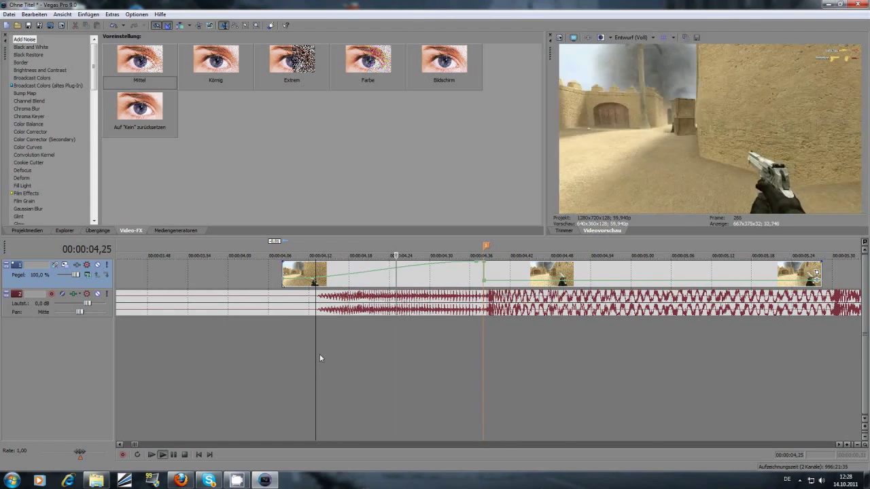
key("space")
Set the playhead to the 00:00:04,38 marker and browse to the Editing folder on drive C: for media to open.
scroll(319, 354, "down", 5)
left_click(426, 320)
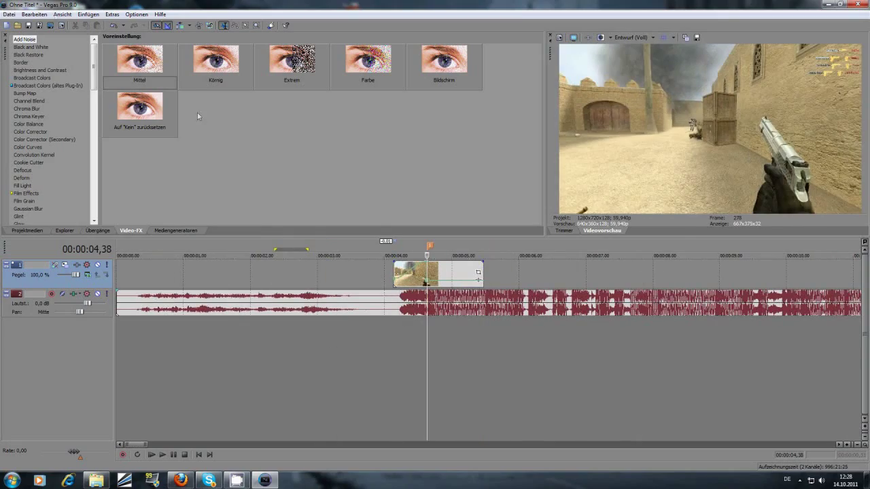
left_click(8, 14)
left_click(27, 30)
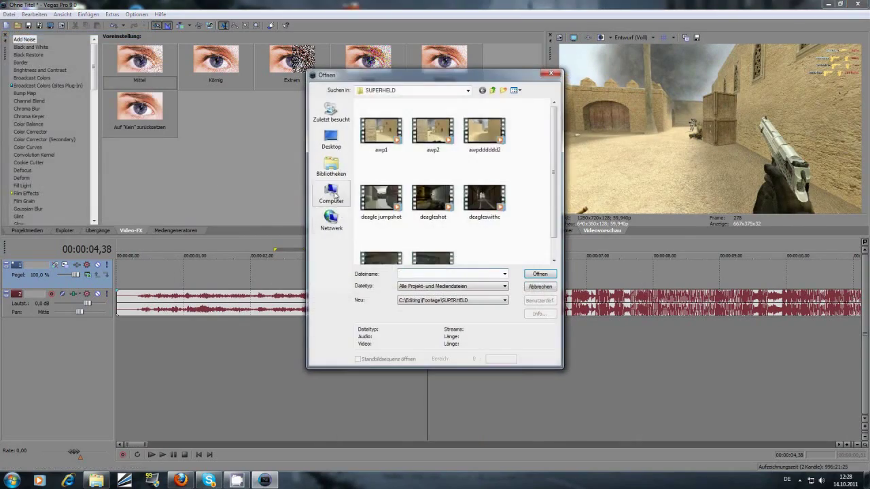
left_click(334, 195)
double_click(407, 108)
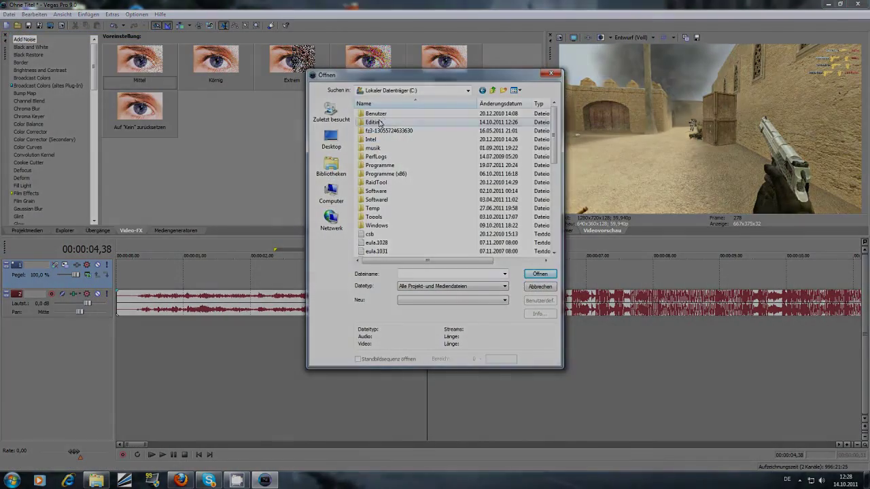
double_click(370, 129)
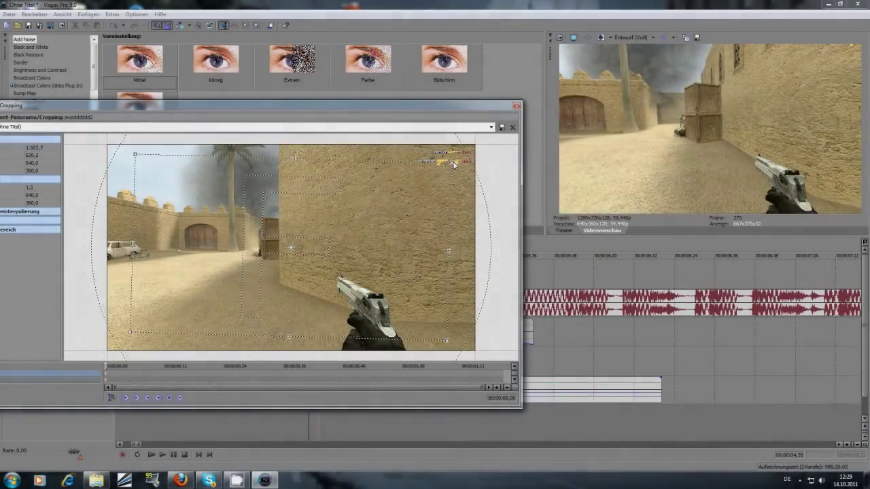
Adjust the crop frame at the clip's start and restore the standard 1280 × 720 frame shortly before 00:00:00,38.
left_click_drag(454, 165, 458, 163)
left_click_drag(109, 371, 253, 369)
right_click(248, 356)
left_click(252, 364)
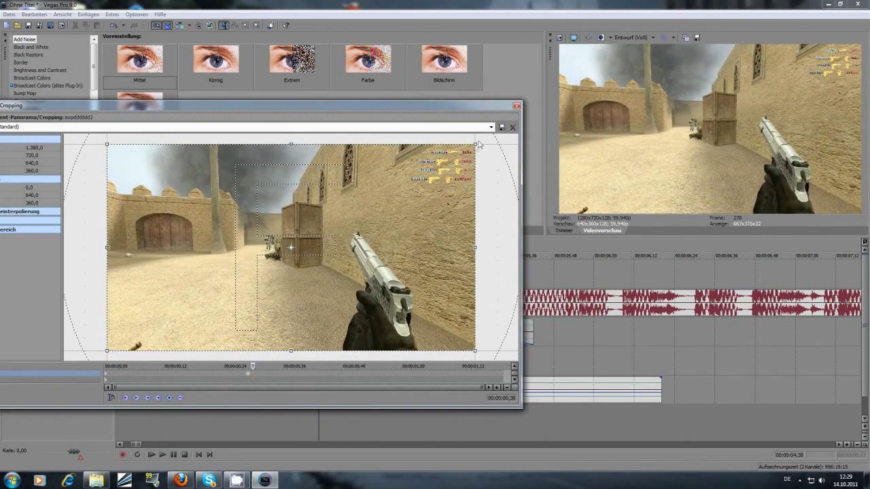
At 00:00:00,38 in the clip, shrink the crop frame to about 949 × 534 and tilt it about 9 degrees.
left_click_drag(475, 144, 427, 170)
left_click_drag(444, 208, 441, 235)
left_click_drag(385, 272, 392, 272)
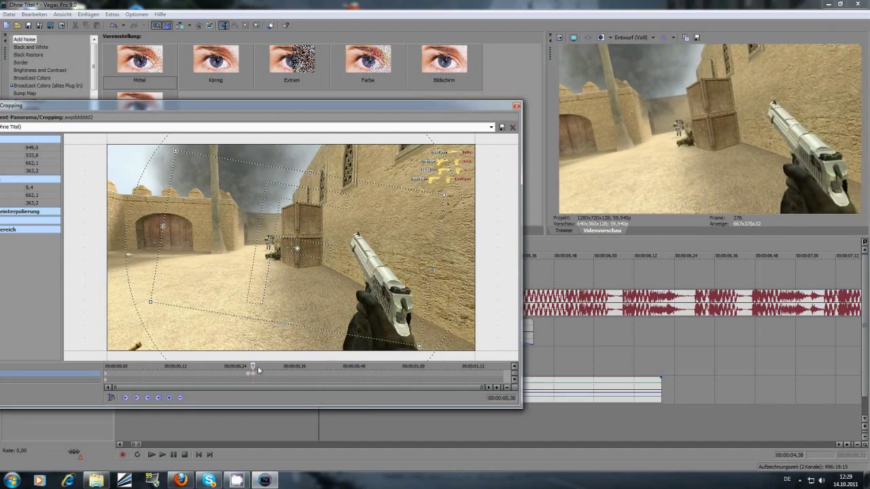
Reduce the tilt and readjust the crop frame at the clip's end, 00:00:01,21, and close the Panorama/Cropping window.
key("space")
left_click_drag(450, 272, 451, 261)
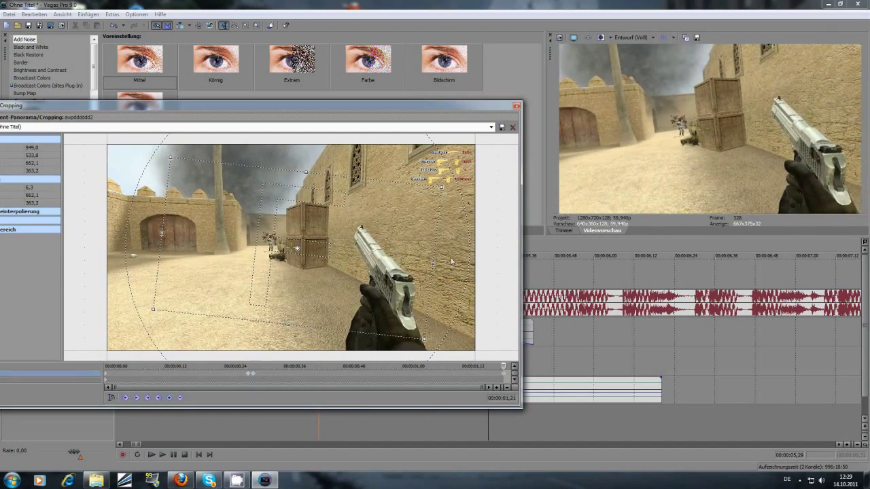
left_click_drag(441, 189, 453, 183)
left_click(516, 105)
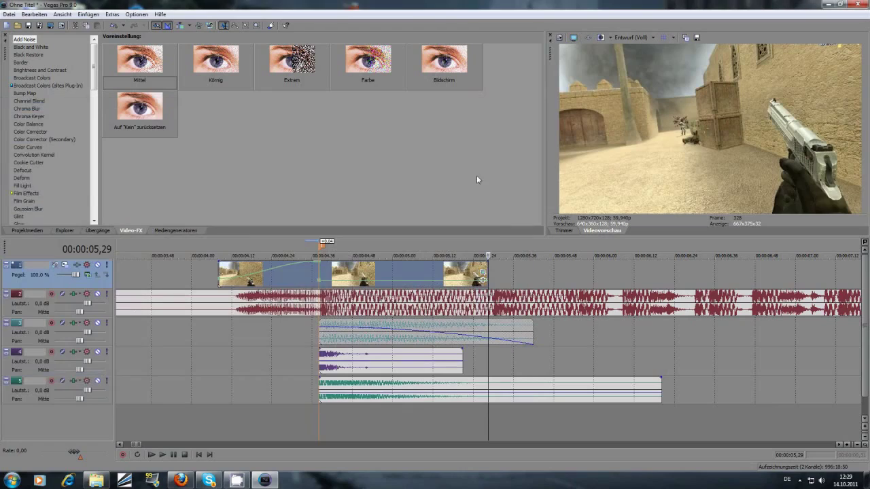
Insert a new video track above the clip and set its compositing mode to Hinzufügen.
left_click(514, 278)
right_click(514, 273)
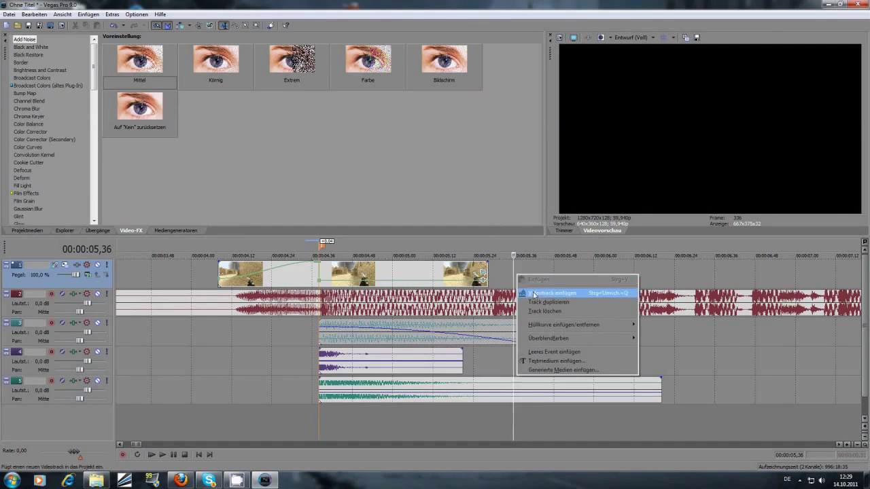
left_click(544, 288)
left_click(289, 279)
left_click(88, 275)
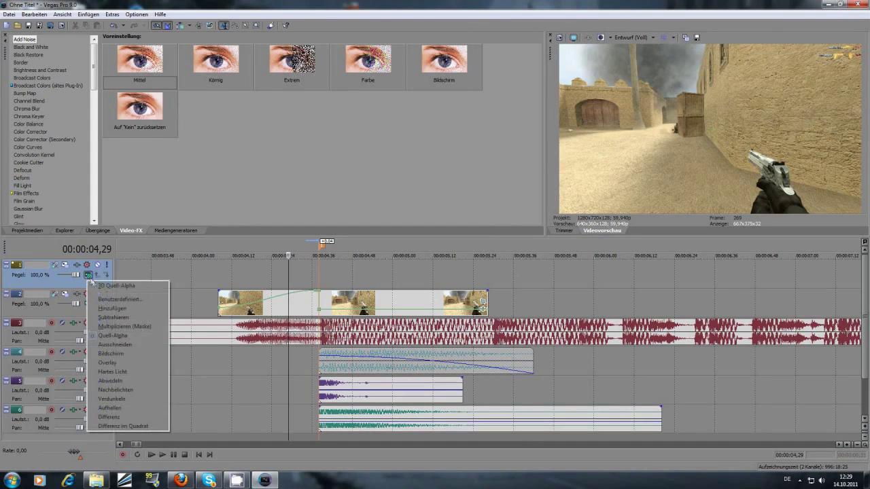
left_click(111, 309)
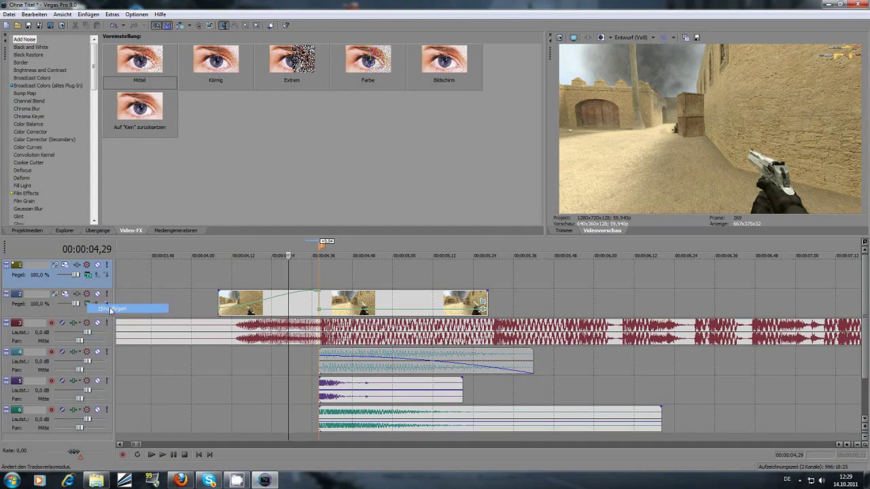
Open the energy-spore clip from C:\Editing\Overlays\____Sickest trennndz overlayyyys onto the new top video track.
left_click(9, 14)
left_click(30, 37)
left_click(332, 194)
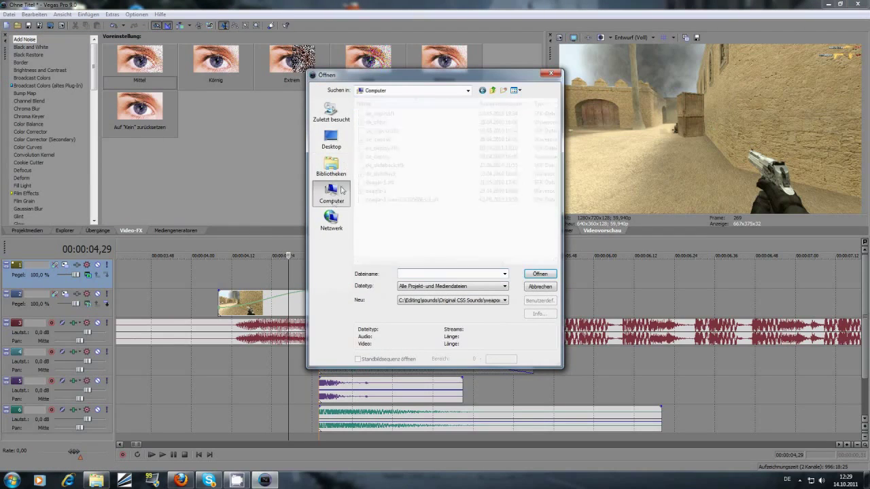
double_click(385, 127)
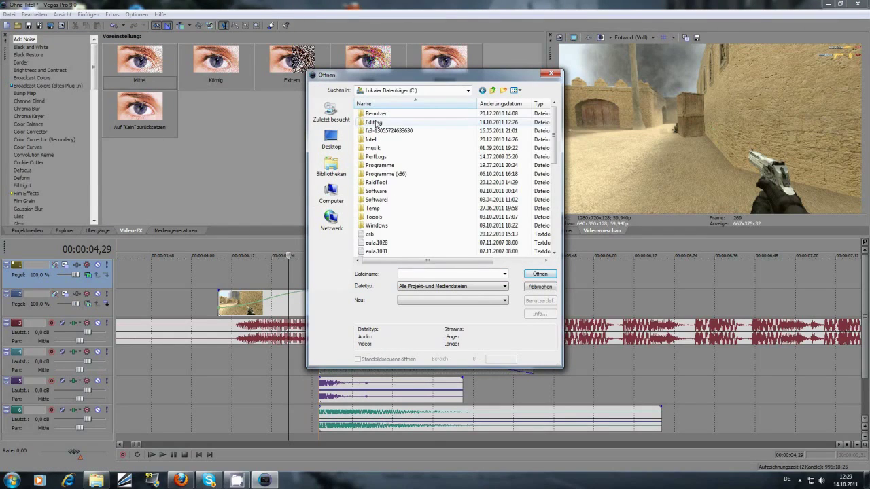
double_click(374, 123)
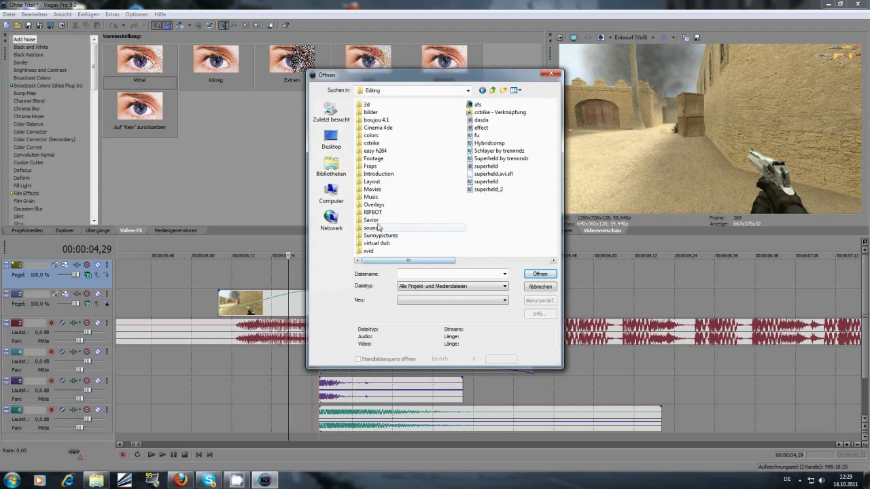
double_click(373, 205)
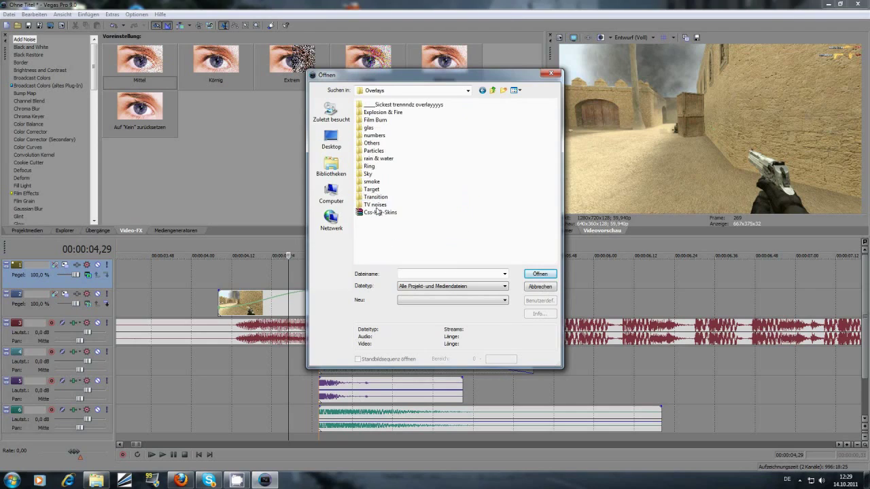
double_click(393, 107)
scroll(448, 176, "down", 3)
left_click(381, 109)
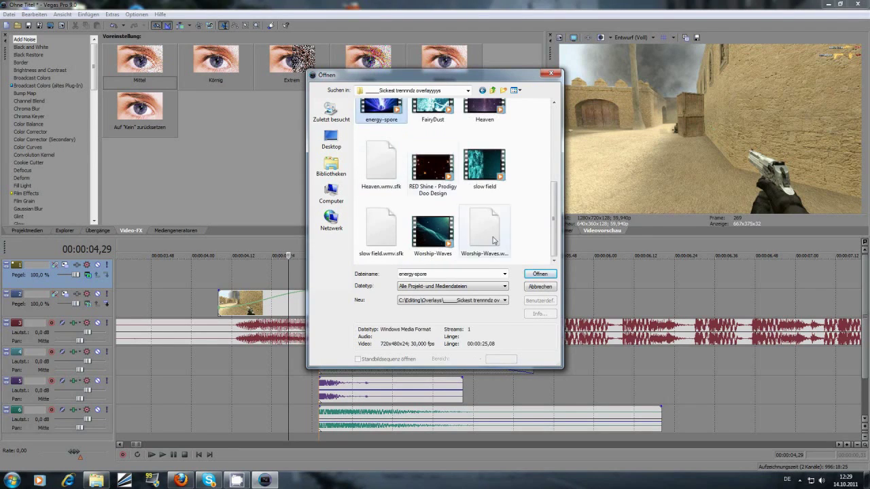
left_click(540, 274)
Find the point 00:00:12,38 within the energy-spore overlay in Panorama/Cropping and split the overlay there, at 00:00:17,07 on the timeline.
scroll(298, 272, "down", 5)
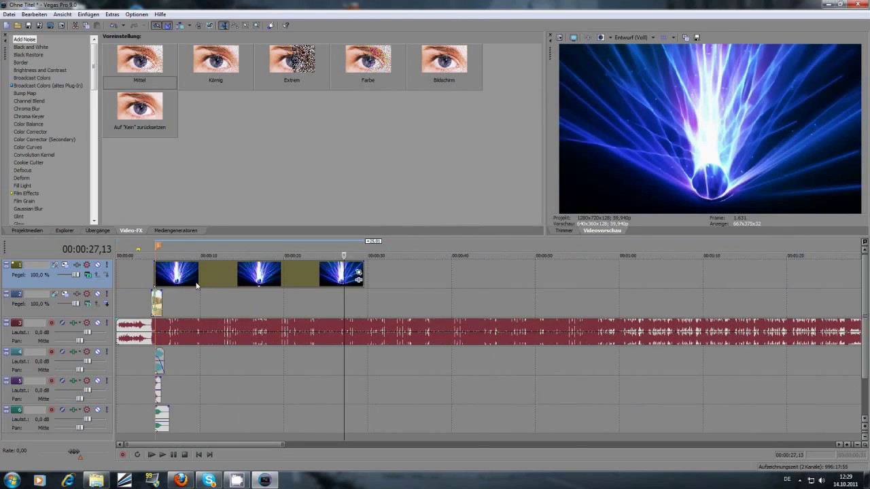
left_click(194, 276)
scroll(204, 277, "up", 2)
left_click(475, 274)
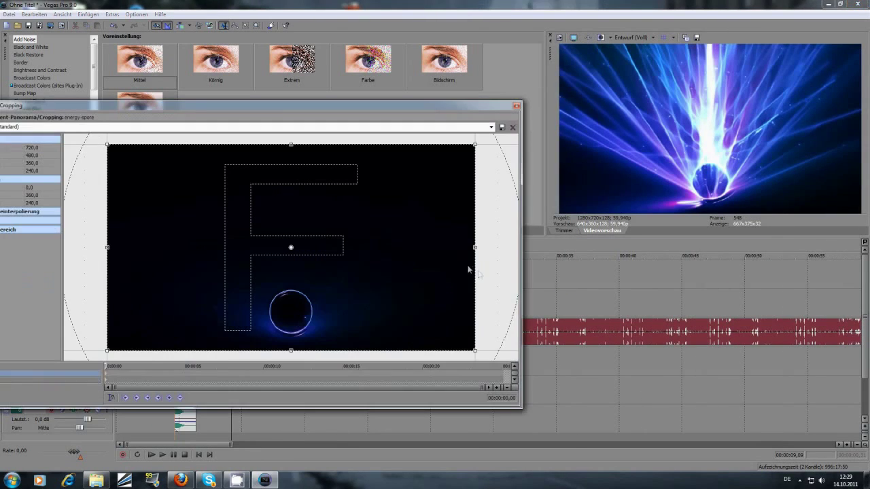
left_click_drag(109, 369, 306, 361)
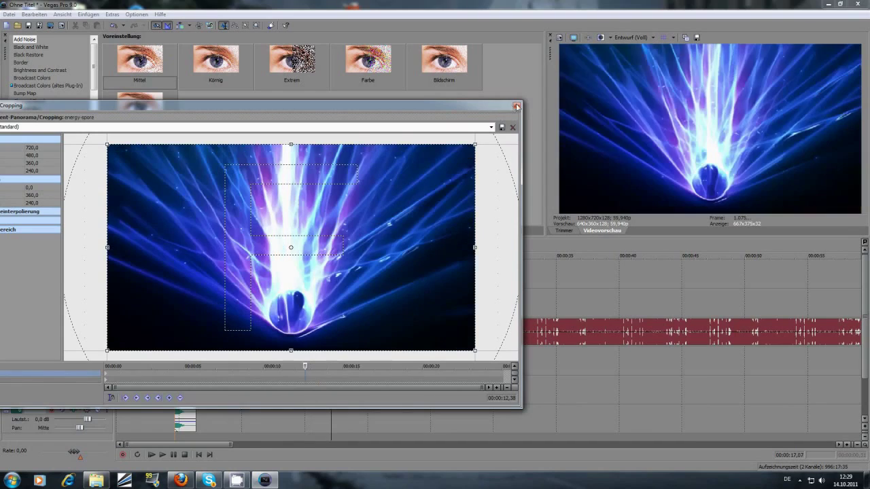
left_click(516, 105)
Delete the first part of the split overlay and move the remaining part to the marker where the sound effects start.
left_click(296, 277)
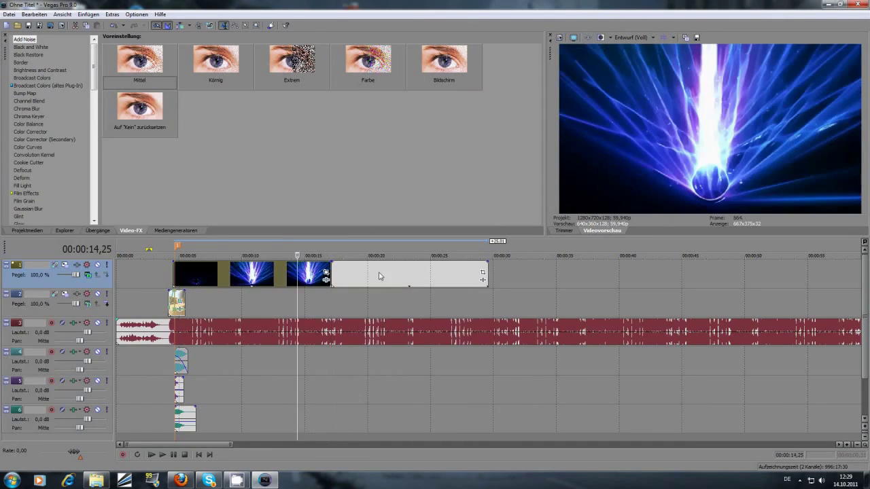
key("Delete")
left_click_drag(324, 277, 210, 272)
left_click(209, 274)
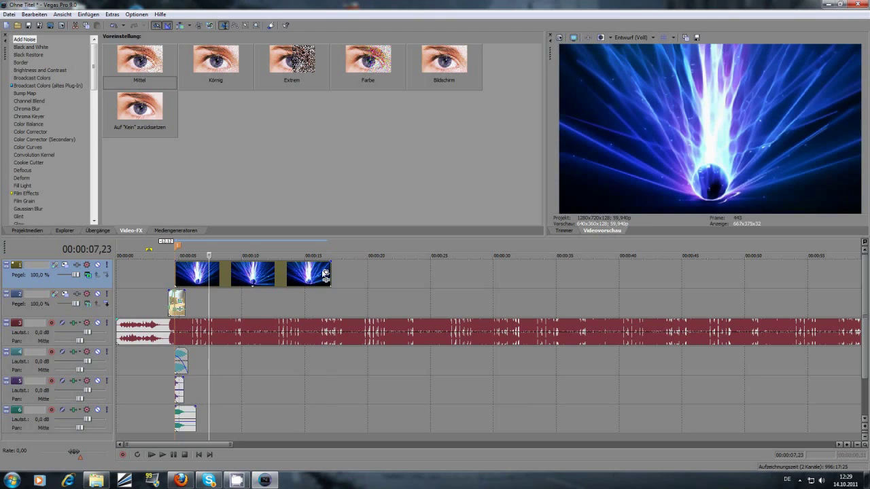
At 00:00:12,28 in the overlay, shrink the crop frame to about 455 × 303, centre it at Y 183,2 and tilt it about 0,2 degrees.
left_click(325, 273)
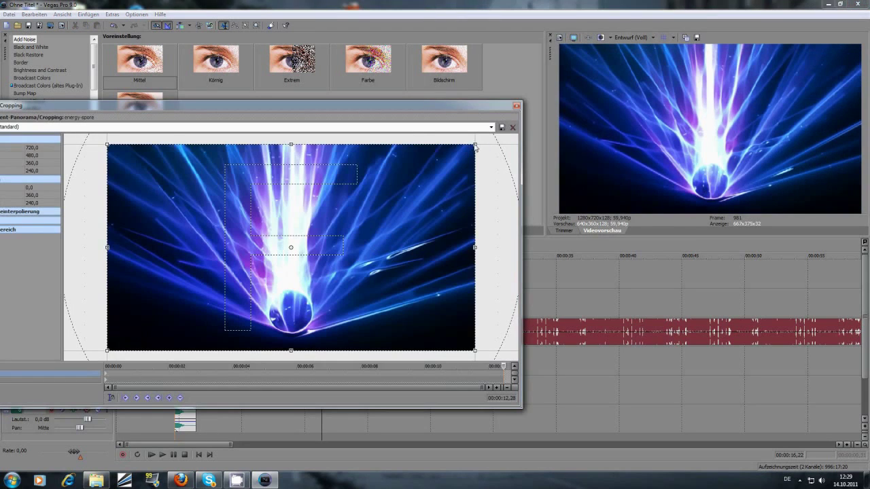
left_click_drag(476, 146, 421, 183)
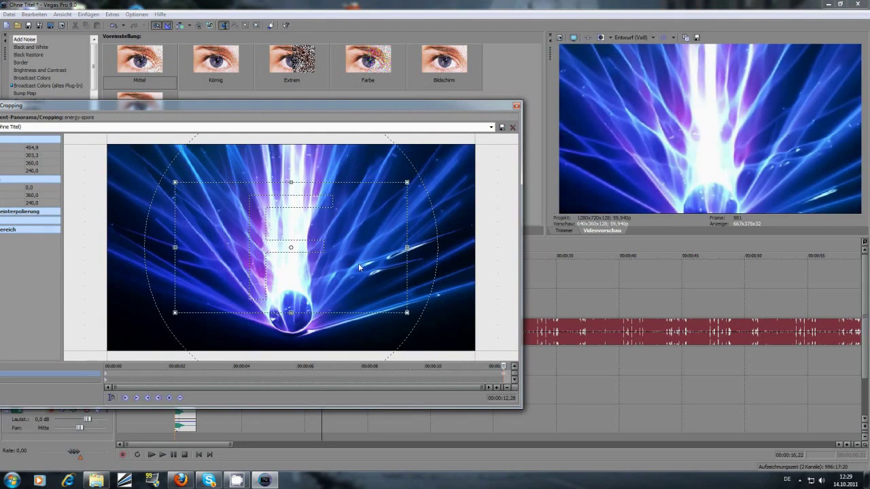
left_click_drag(356, 265, 356, 241)
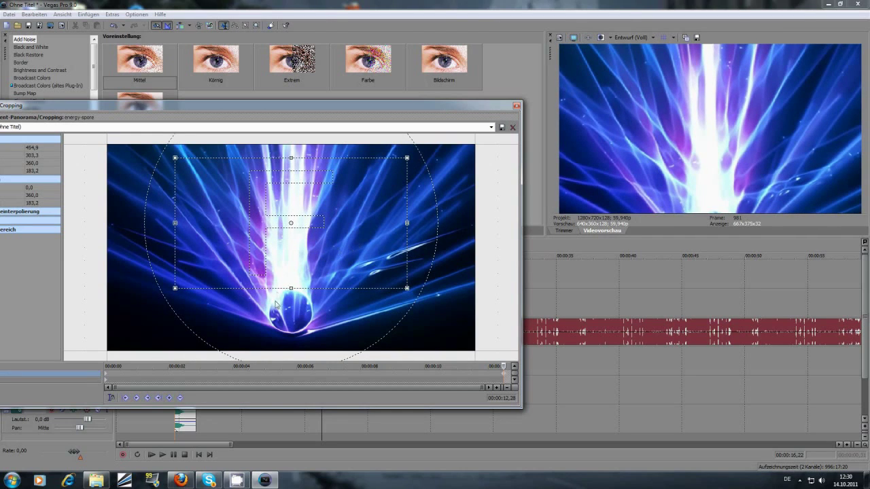
left_click_drag(288, 305, 282, 318)
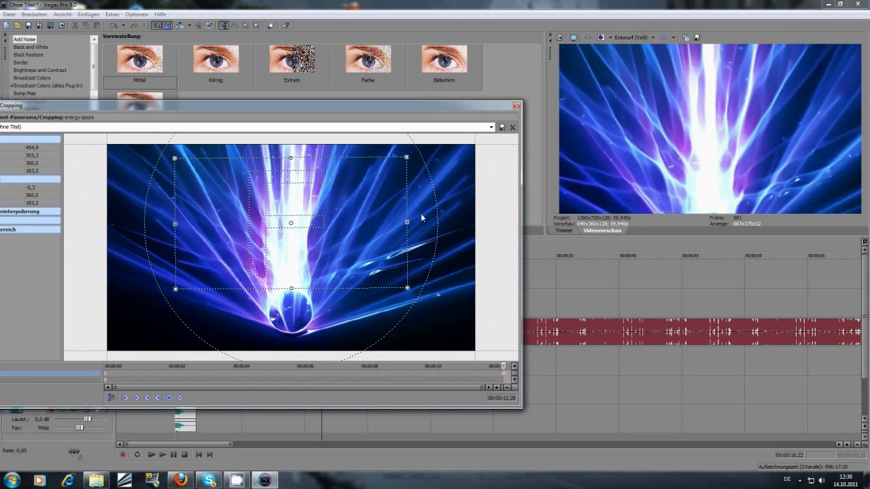
left_click_drag(419, 211, 420, 216)
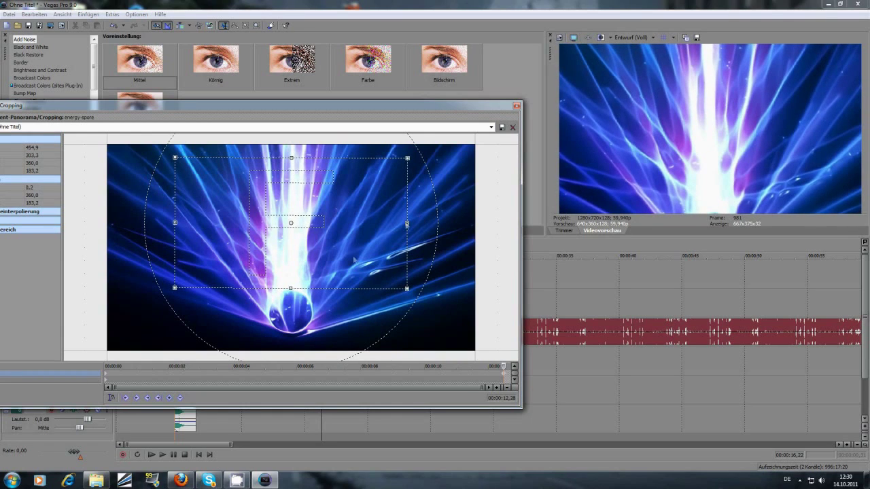
left_click(517, 106)
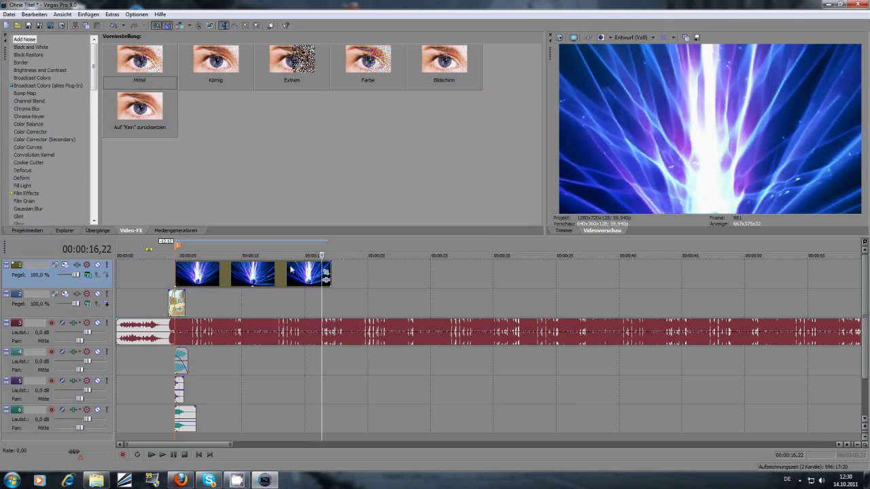
Add a velocity envelope to the energy-spore overlay and raise its speed to about 300 %.
left_click(196, 272)
scroll(272, 285, "up", 5)
right_click(376, 271)
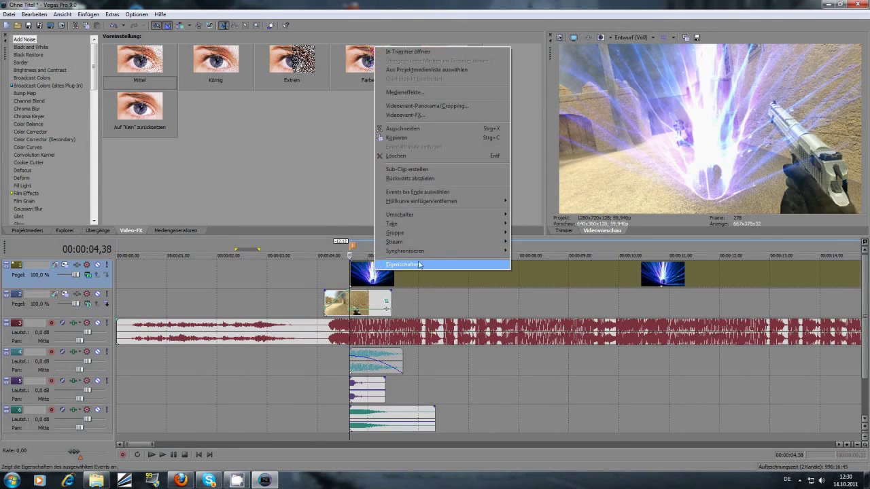
mouse_move(442, 201)
left_click(537, 201)
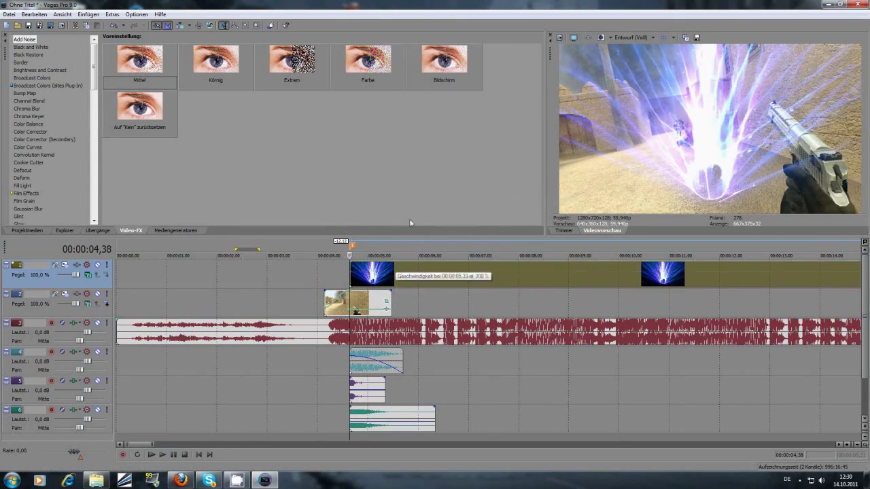
Split the sped-up overlay at its loop notch and delete the part behind it.
left_click(598, 286)
key("s")
left_click(654, 272)
key("Delete")
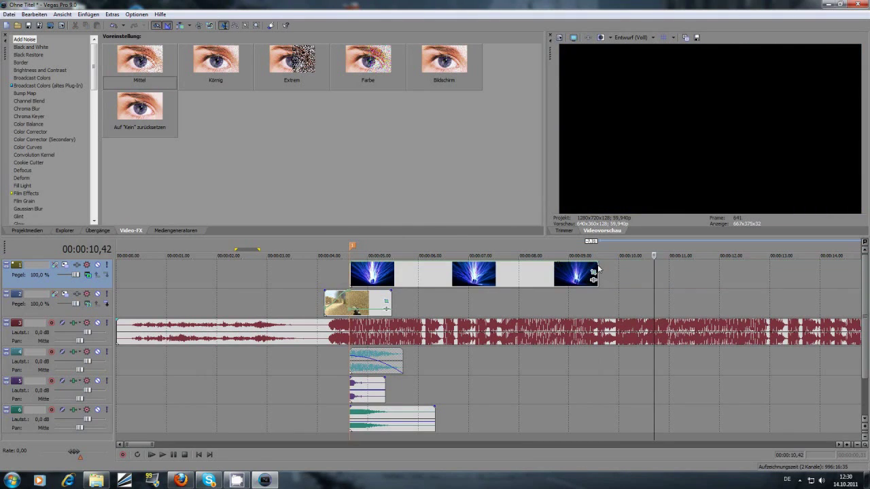
Trim the overlay's end to the end of the game clip and fade it out over most of its length.
left_click_drag(597, 270, 411, 274)
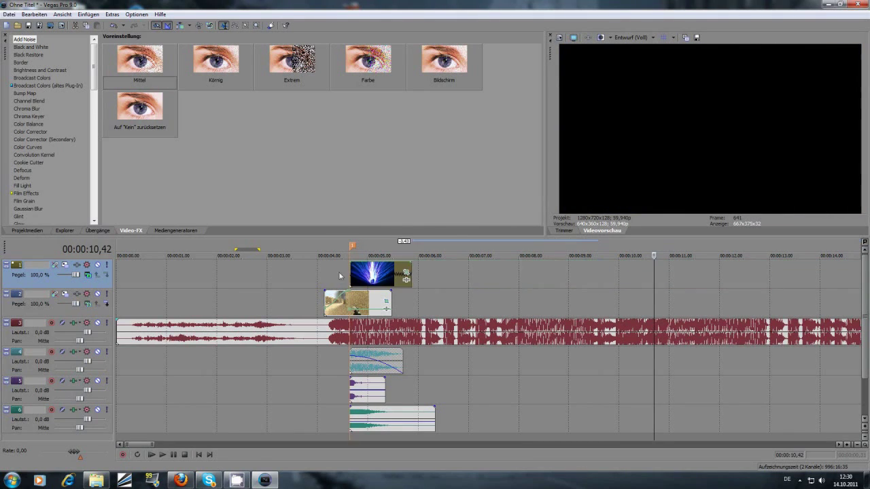
left_click(391, 274)
left_click(396, 273)
left_click_drag(410, 272, 391, 270)
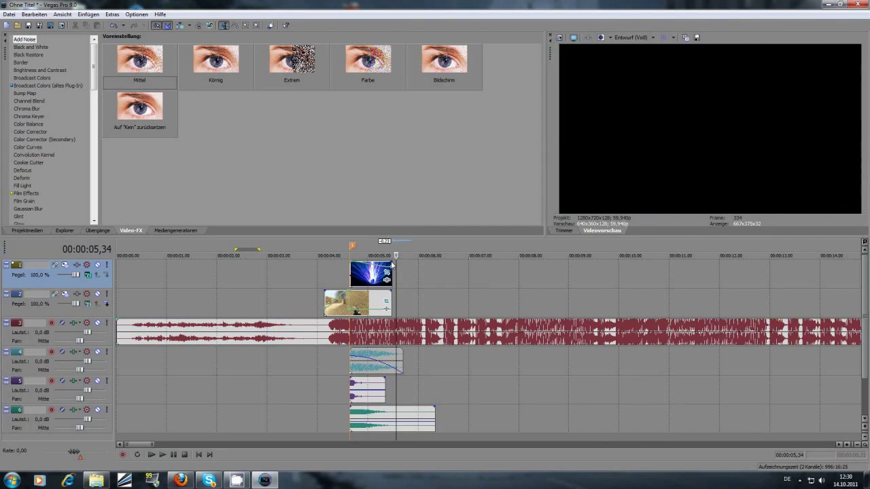
left_click_drag(390, 261, 362, 265)
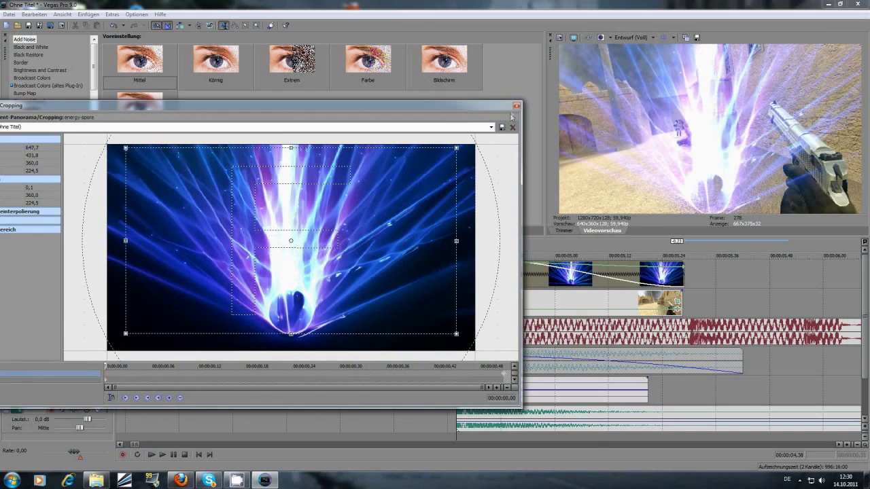
left_click(514, 105)
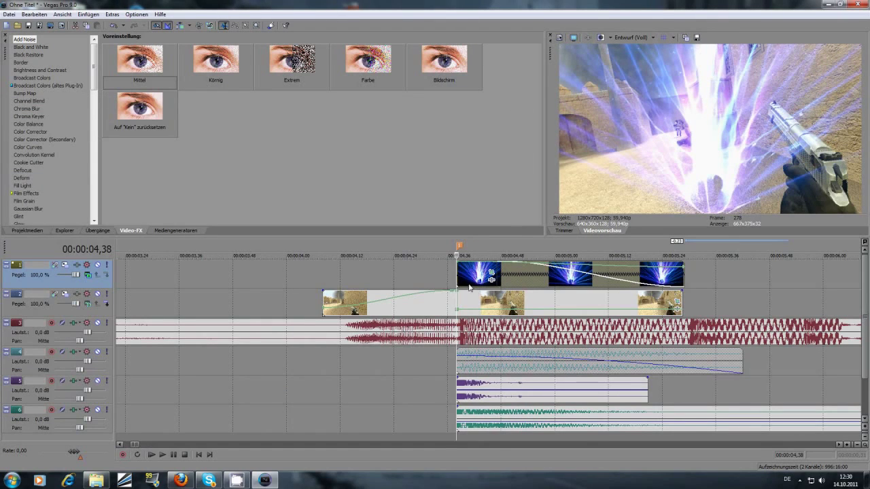
Shift the overlay about 23 frames later and enable the mask in the game clip's Panorama/Cropping settings.
left_click_drag(469, 285, 572, 288)
left_click(550, 307)
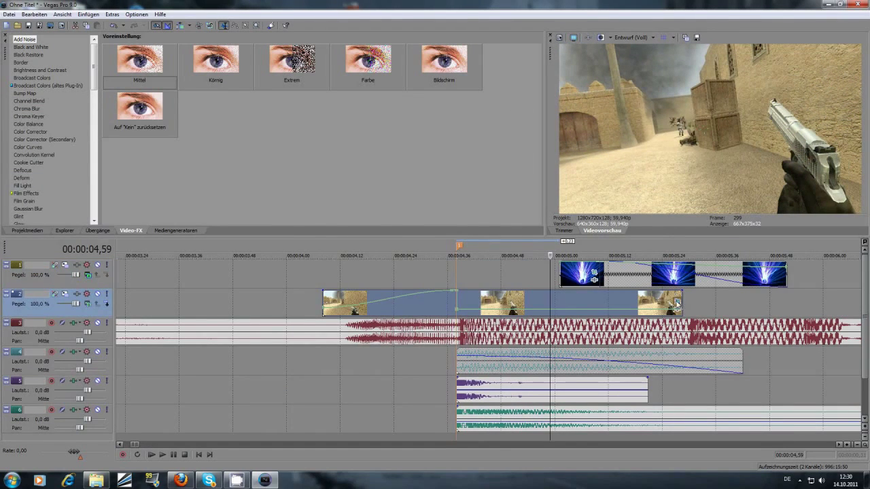
left_click(676, 304)
left_click_drag(155, 107, 253, 93)
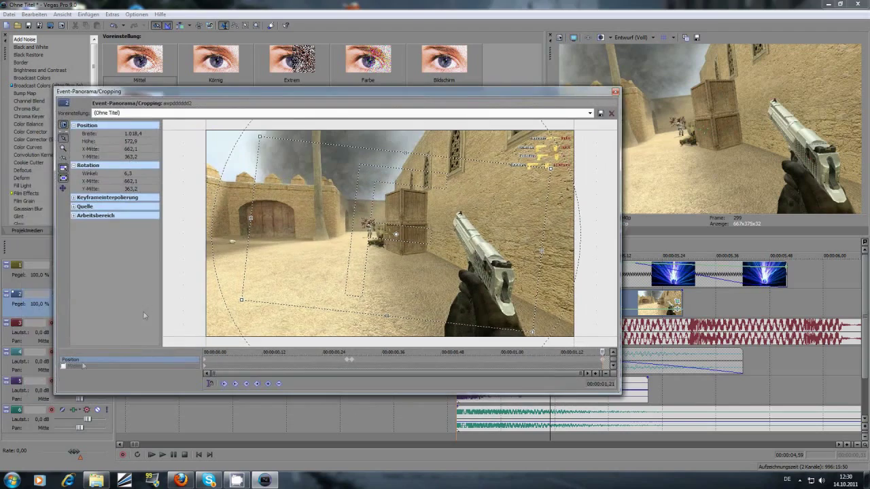
left_click(74, 367)
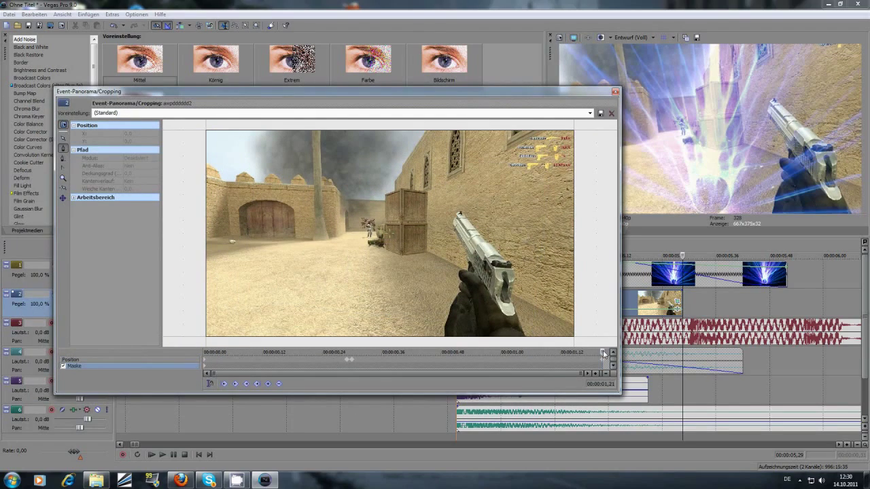
At 00:00:00,30 in the game clip, trace a closed mask path around the pistol and hand.
left_click_drag(602, 352, 350, 359)
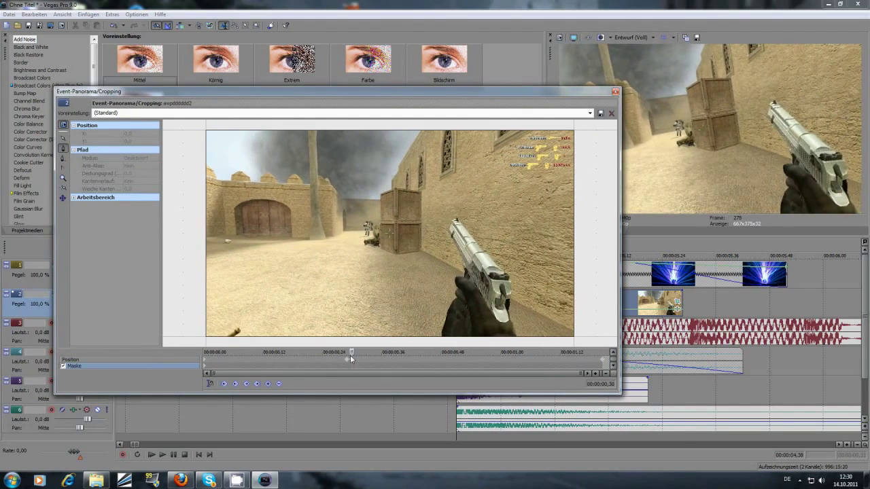
scroll(408, 295, "up", 2)
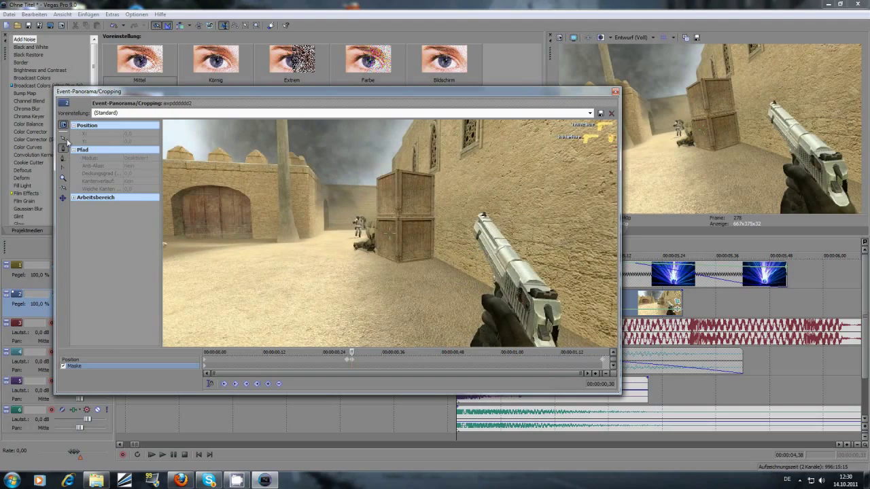
left_click_drag(384, 241, 343, 193)
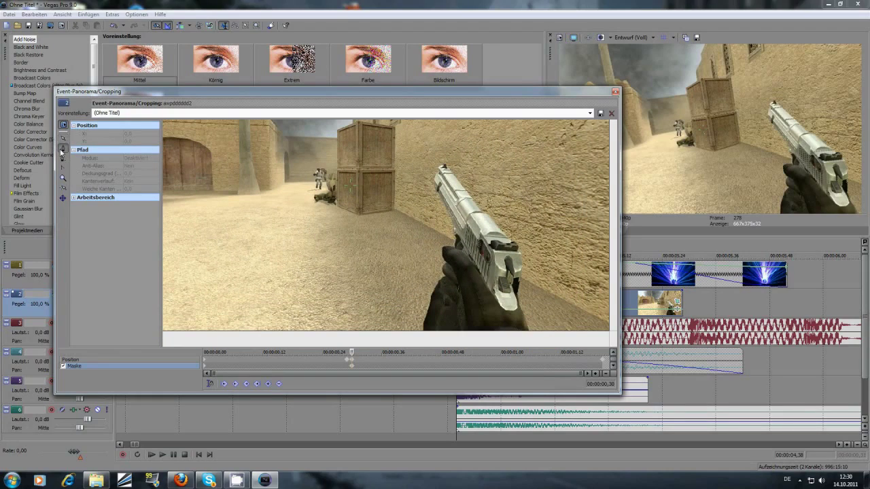
left_click(426, 329)
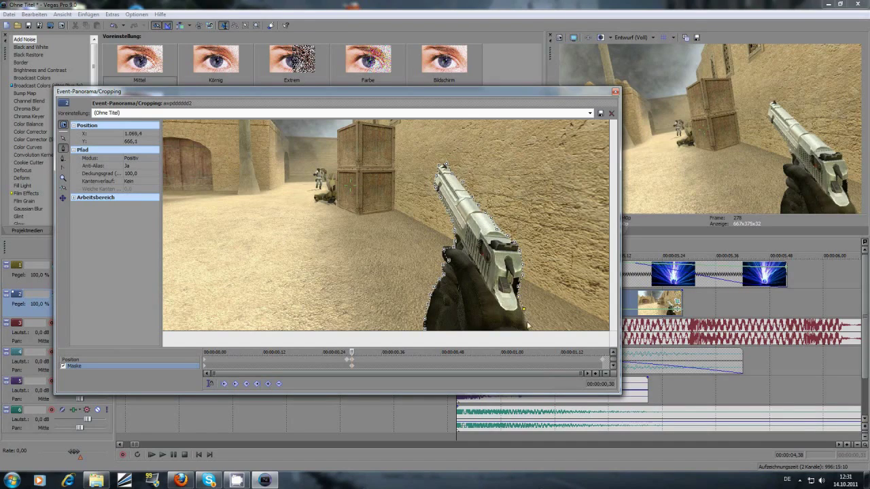
left_click(425, 336)
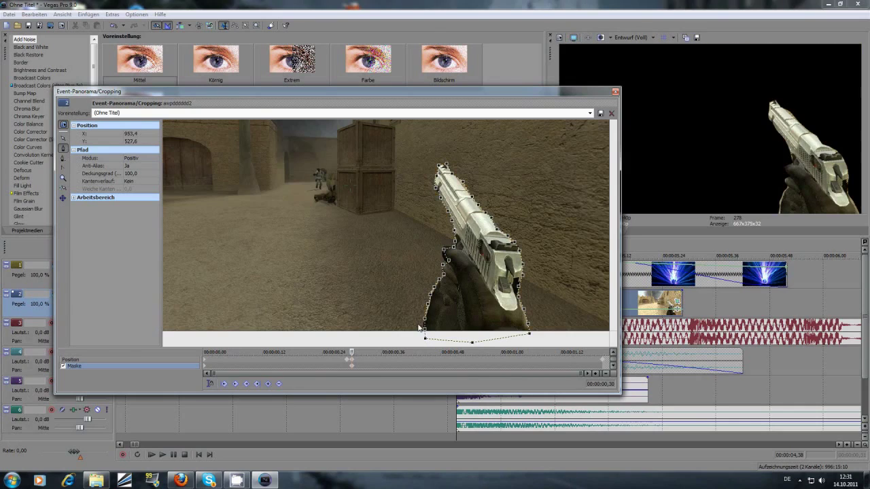
Reset the mask at 00:00:00,28 in the clip, just before the keyframe with the pistol outline.
mouse_move(355, 355)
left_mouse_down()
mouse_move(291, 356)
mouse_move(348, 358)
left_mouse_up()
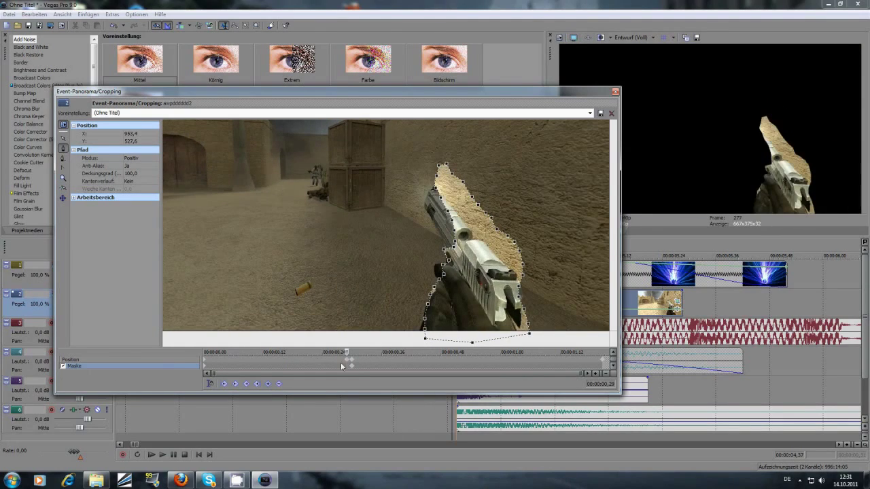
right_click(380, 280)
left_click(401, 286)
At the 00:00:00,30 mask keyframe, set the path's edge feathering (Kantenverlauf) to Beides.
left_click_drag(349, 355, 351, 354)
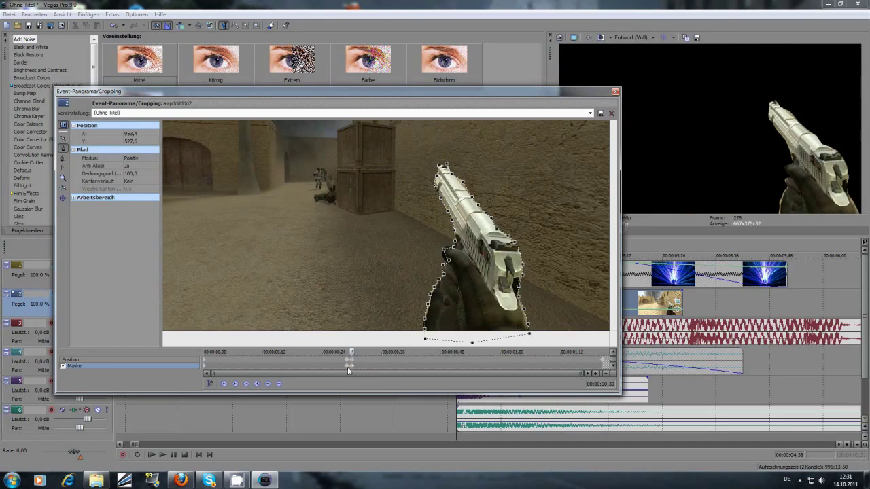
left_click(129, 182)
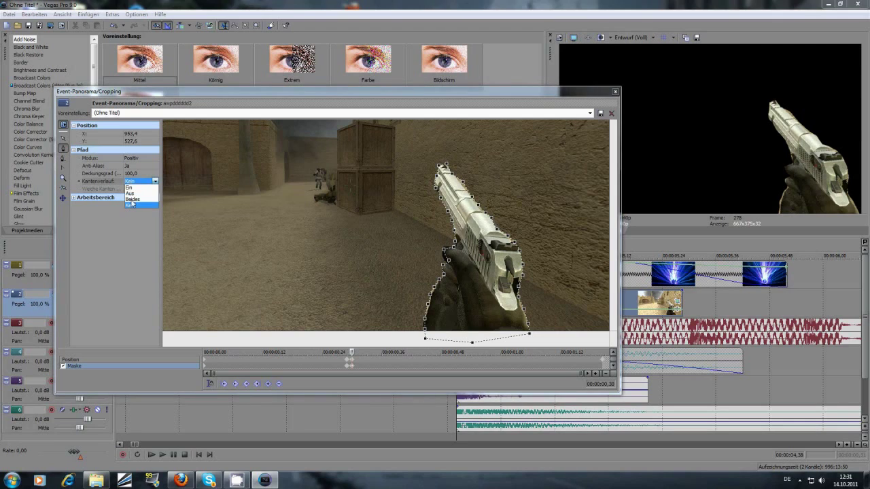
left_click(129, 199)
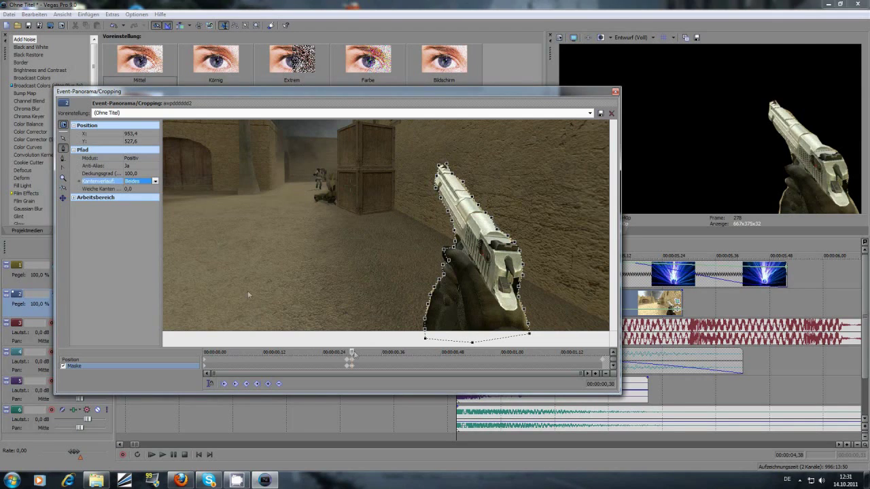
Set the pistol mask's soft edge amount (Weiche Kanten) to 5,0 at the 00:00:00,30 keyframe.
left_click(148, 189)
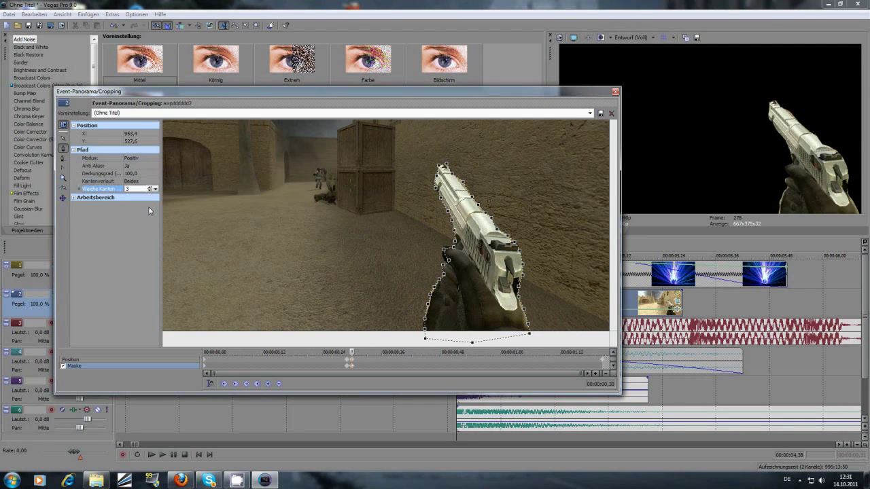
type("5")
left_click(100, 225)
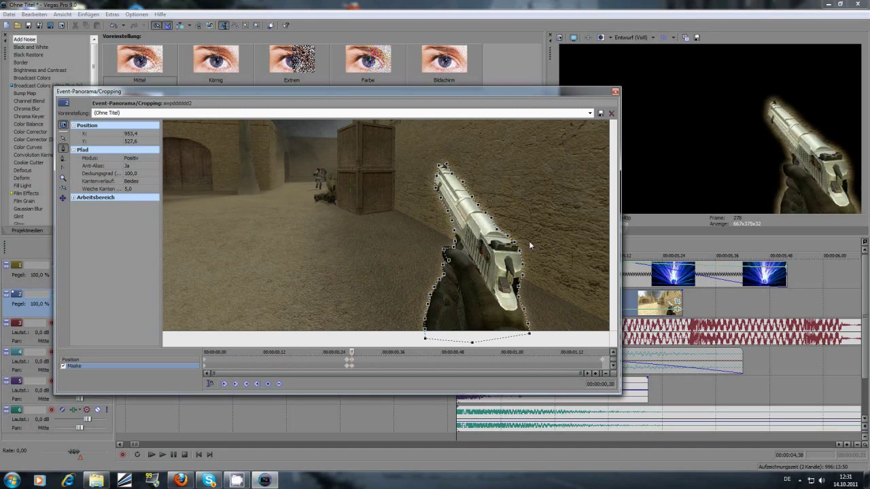
At 00:00:01,09 in the game clip, reposition the whole mask path over the pistol, to about X 964,6 and Y 510,8.
left_click_drag(354, 352, 376, 351)
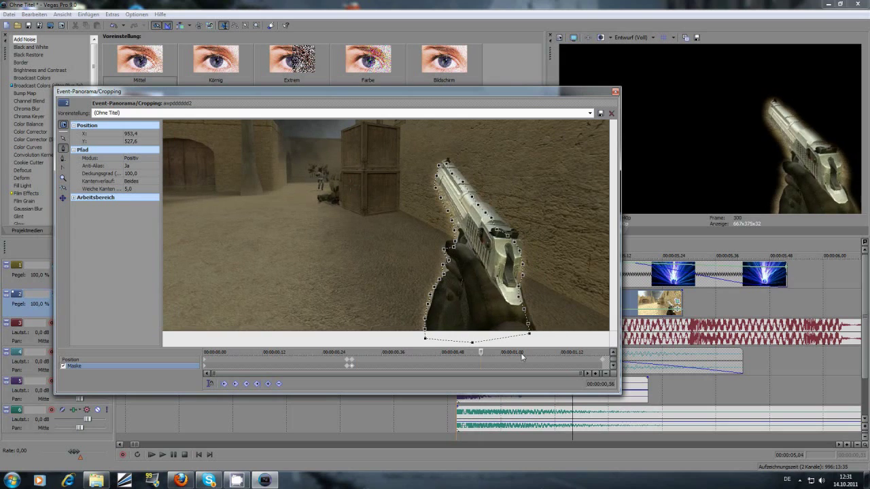
left_click(544, 355)
left_click(63, 138)
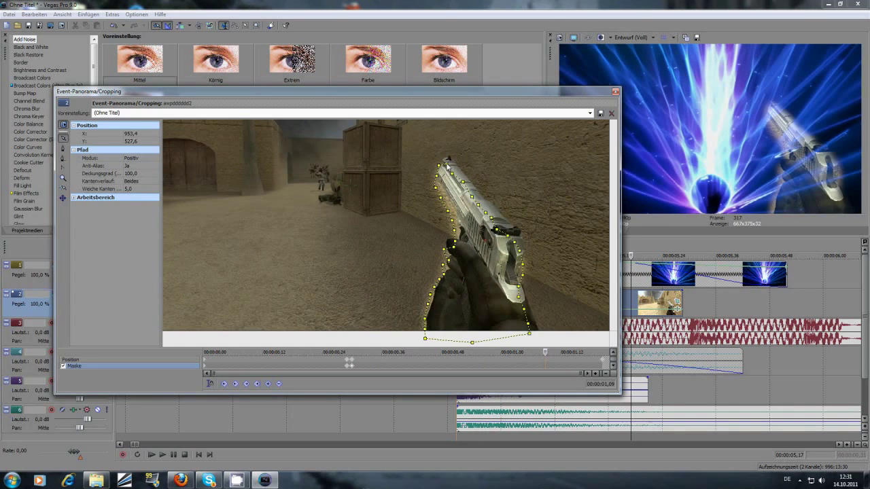
left_click_drag(446, 165, 450, 160)
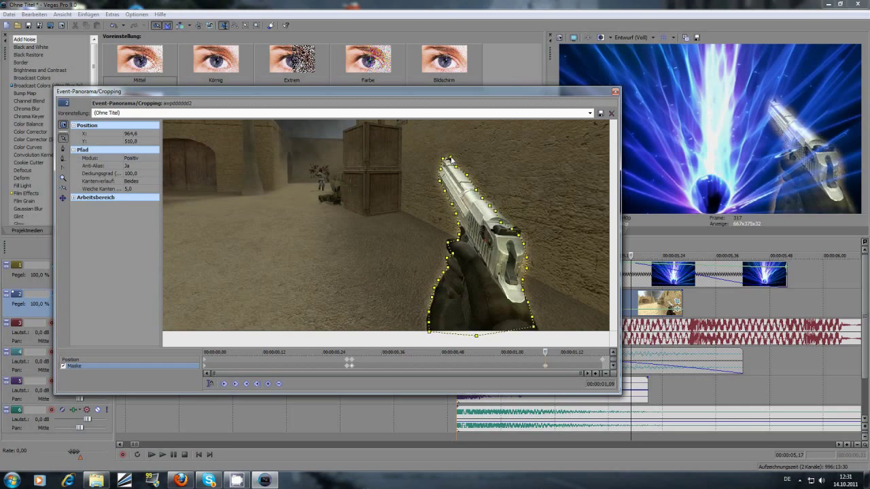
left_click(615, 91)
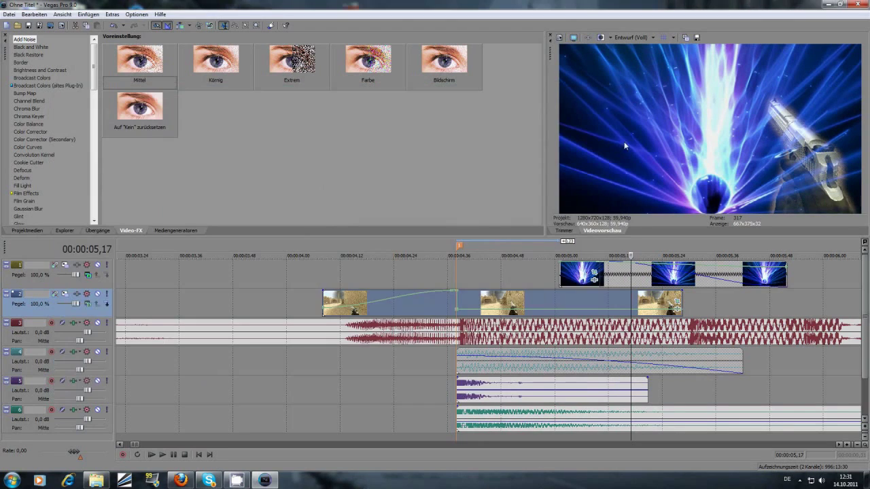
Trim about 12 frames off the game clip's end and move the energy-spore overlay about 23 frames earlier to start at the marker.
left_click(639, 309)
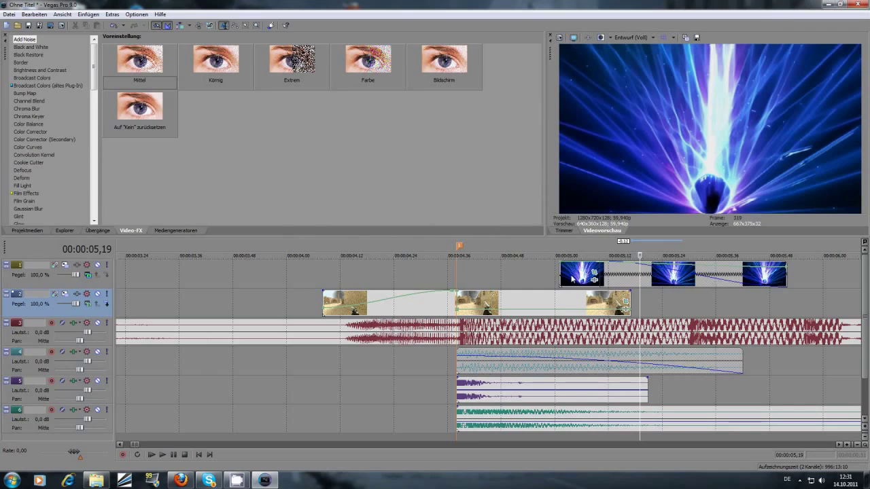
left_click_drag(586, 276, 482, 276)
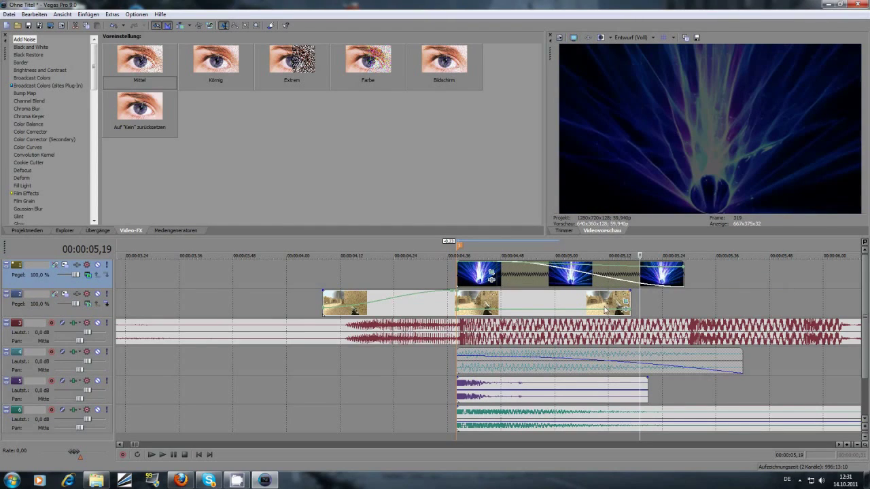
Copy the game clip's mask keyframes from 00:00:00,30 through the last one in its Panorama/Cropping settings.
left_click(605, 309)
left_click(625, 301)
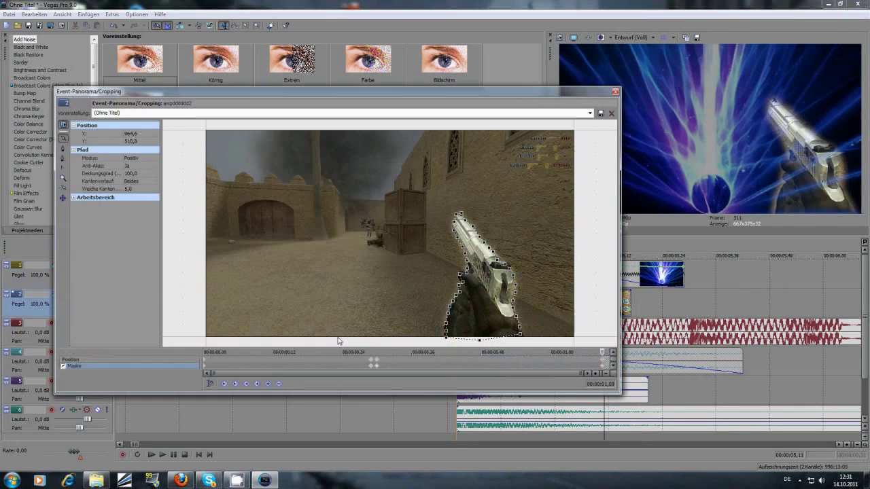
left_click(377, 366)
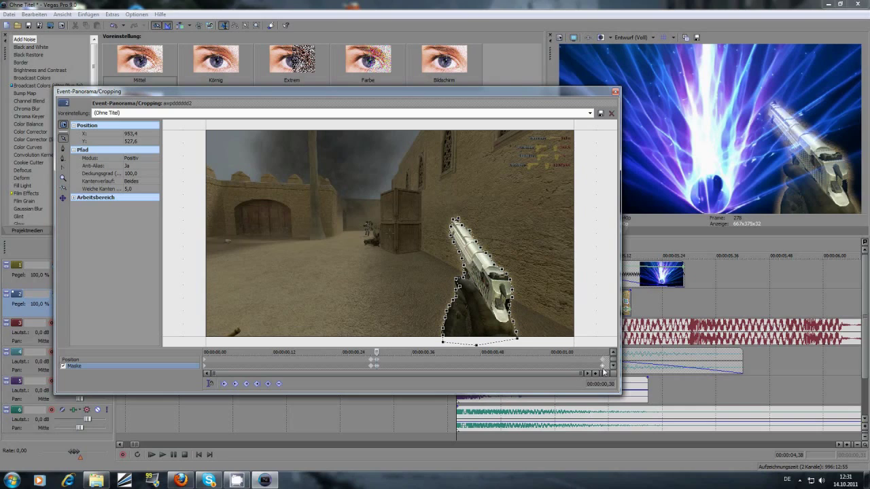
left_click(614, 92)
Enable the mask for the energy-spore overlay and paste the copied pistol mask keyframes at its start.
left_click(490, 276)
left_click(87, 366)
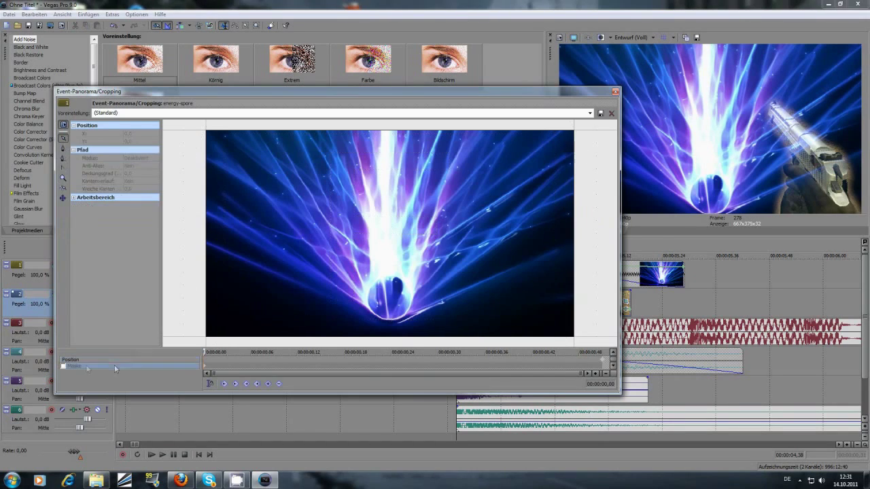
left_click(64, 366)
key("ctrl+v")
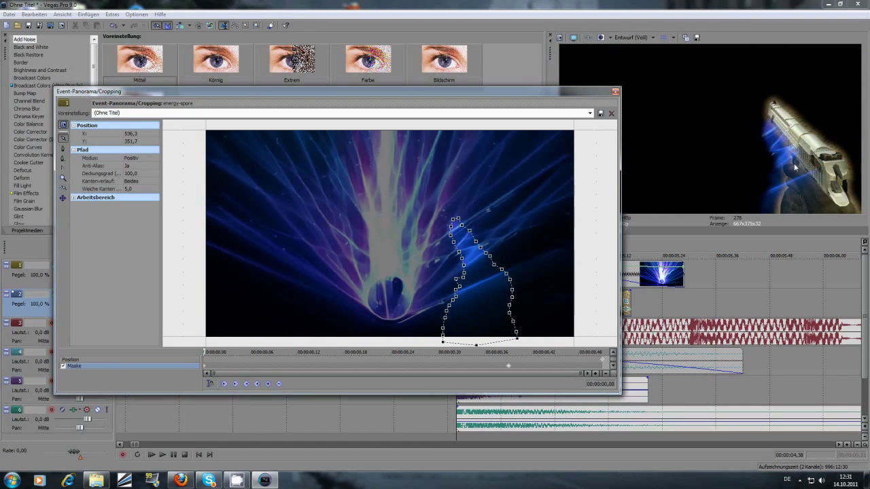
left_click(614, 92)
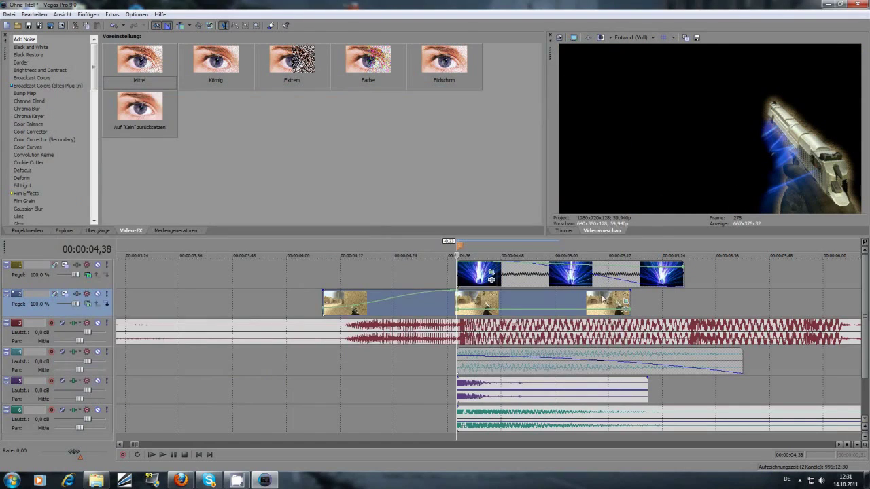
Copy the game clip's position keyframes from 00:00:00,30 onward in its Panorama/Cropping settings.
left_click(625, 300)
left_click(160, 359)
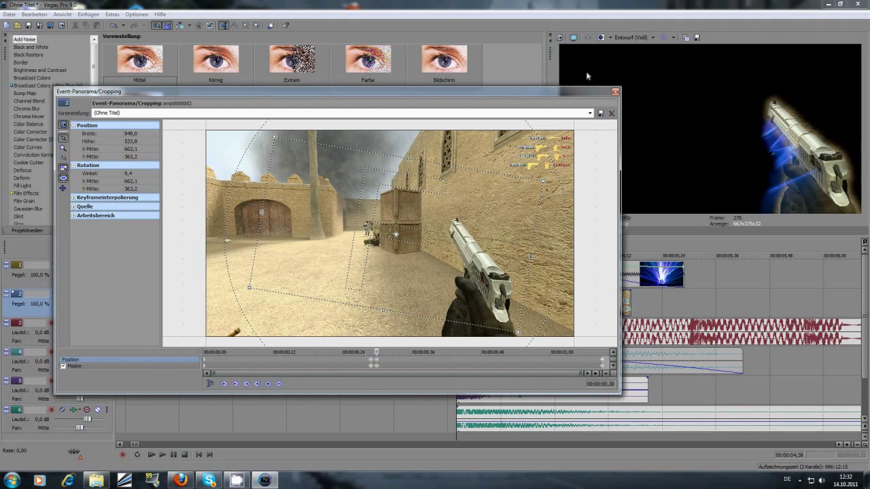
left_click(615, 92)
Paste the copied position keyframes at the start of the energy-spore overlay and check its alignment with the pistol.
left_click(490, 273)
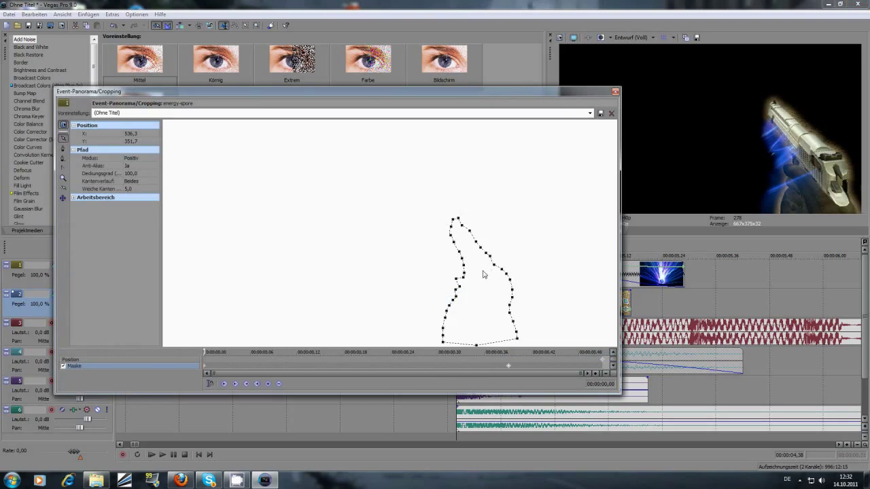
left_click(126, 359)
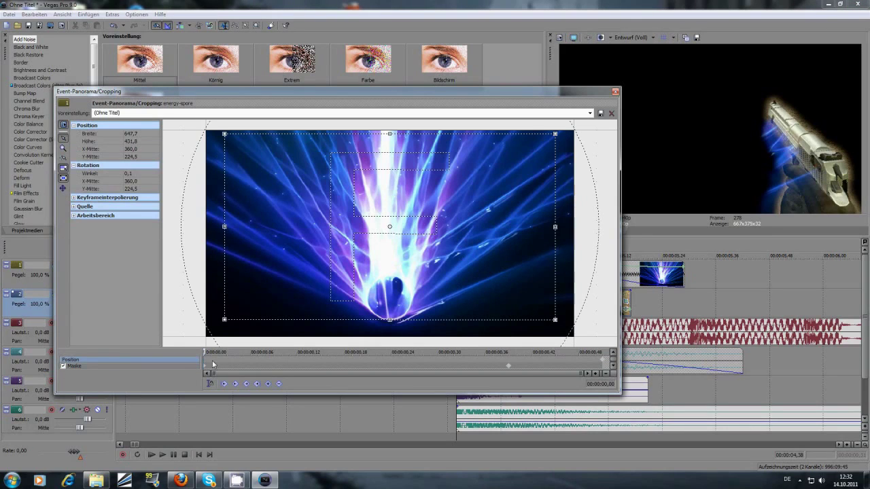
left_click(211, 360)
left_click(219, 356)
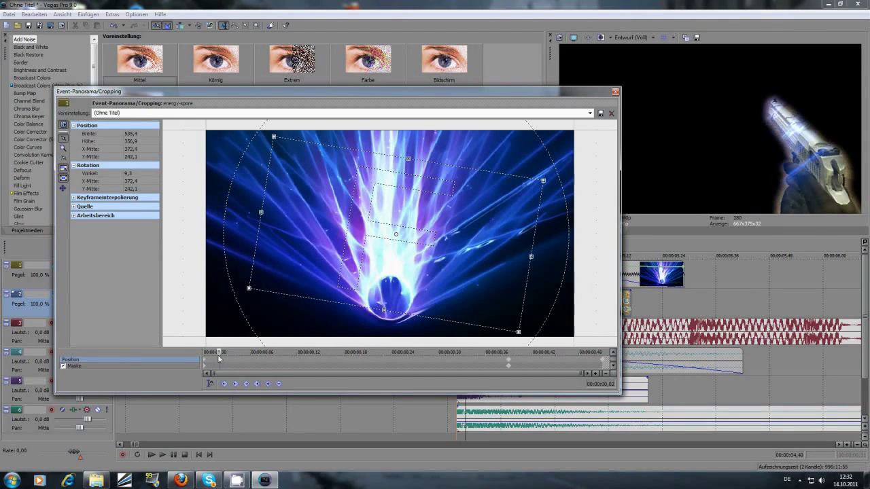
left_click_drag(218, 356, 189, 350)
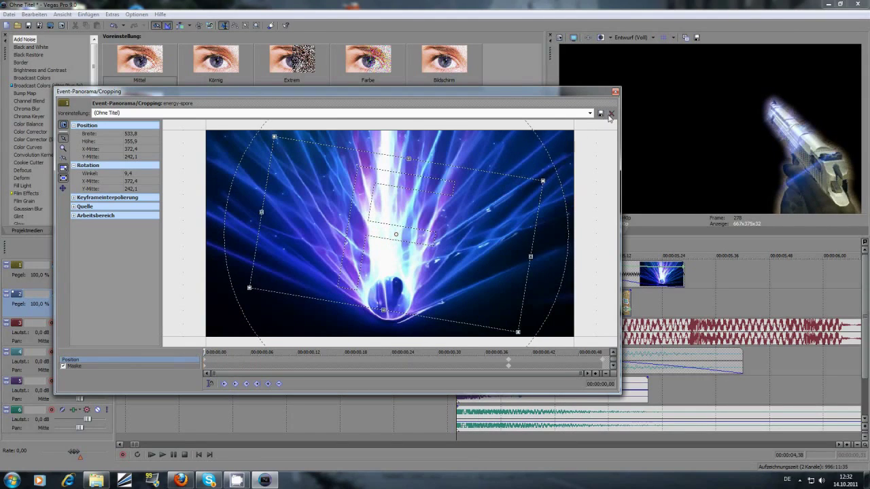
left_click(615, 91)
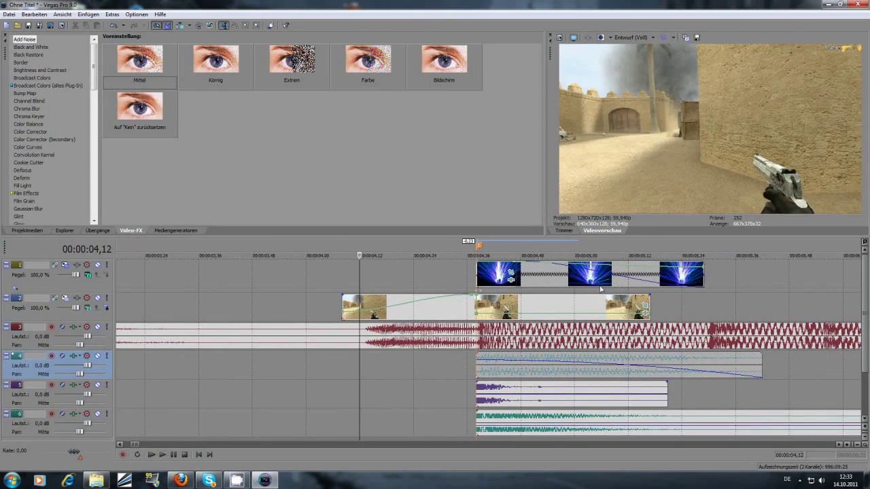
Play back the masked overlay section from 00:00:04,34.
left_click(600, 290)
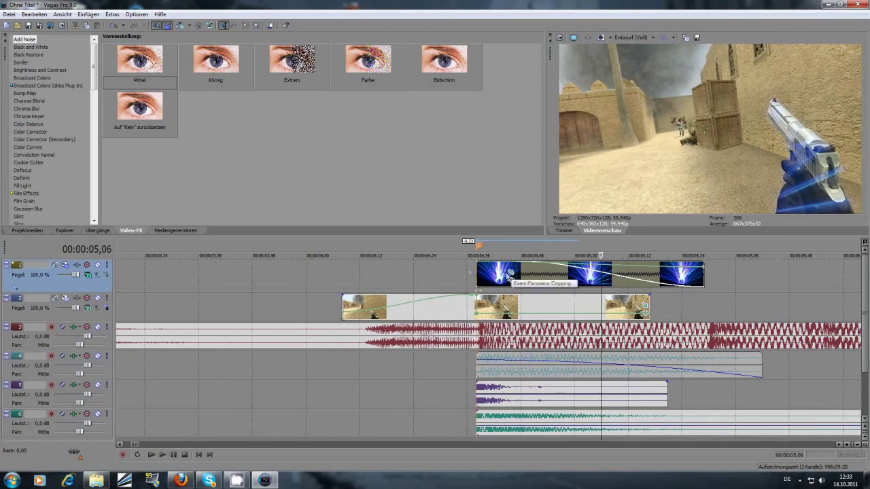
scroll(459, 285, "down", 3)
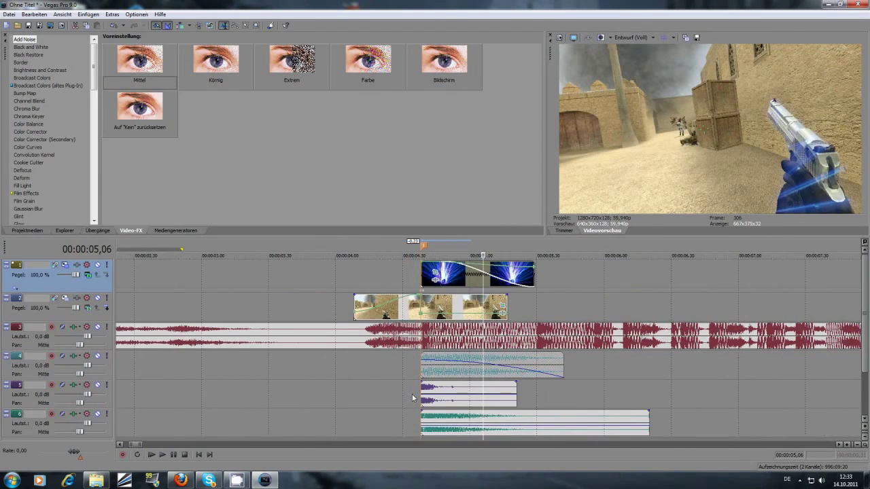
left_click(413, 395)
key("space")
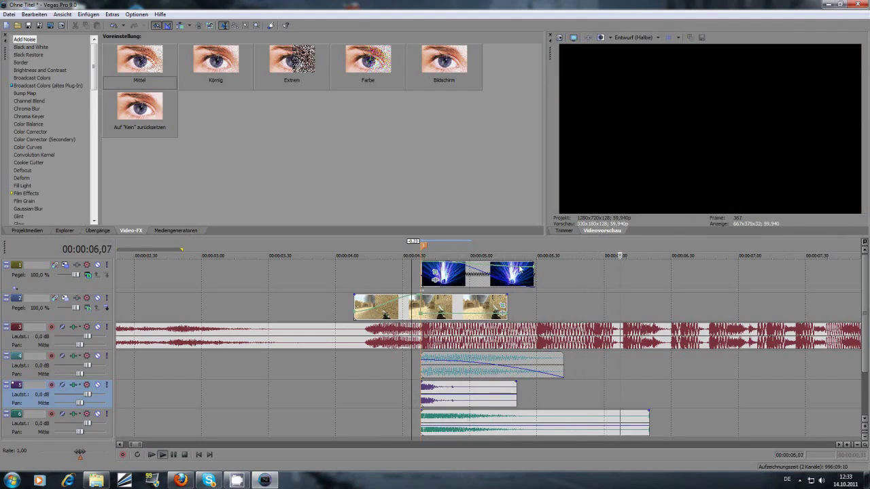
key("space")
Fade out the end of the game clip, then set the loop region around all the clips with the cursor at 00:00:03,53.
left_click_drag(507, 296, 421, 295)
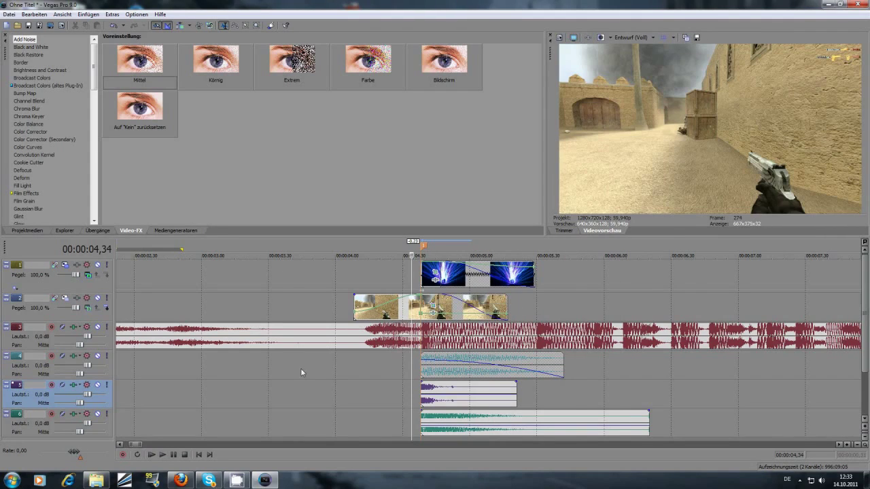
left_click_drag(303, 371, 185, 394)
left_click(708, 398)
left_click(320, 396)
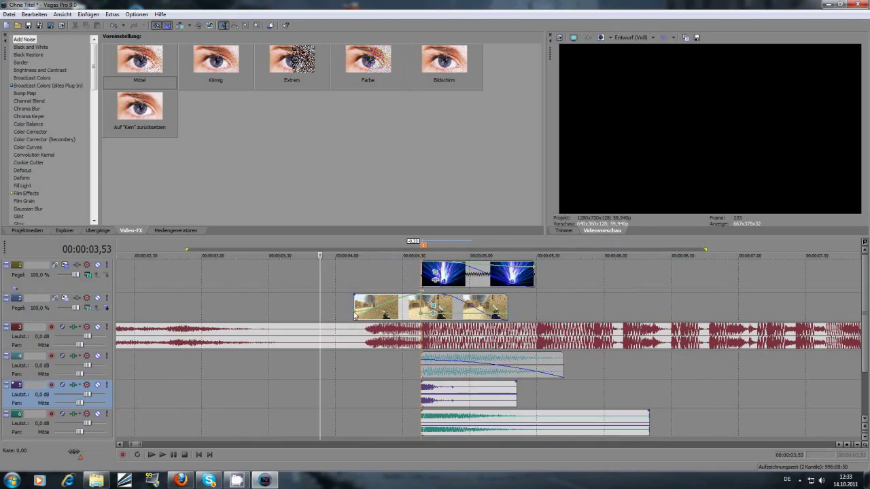